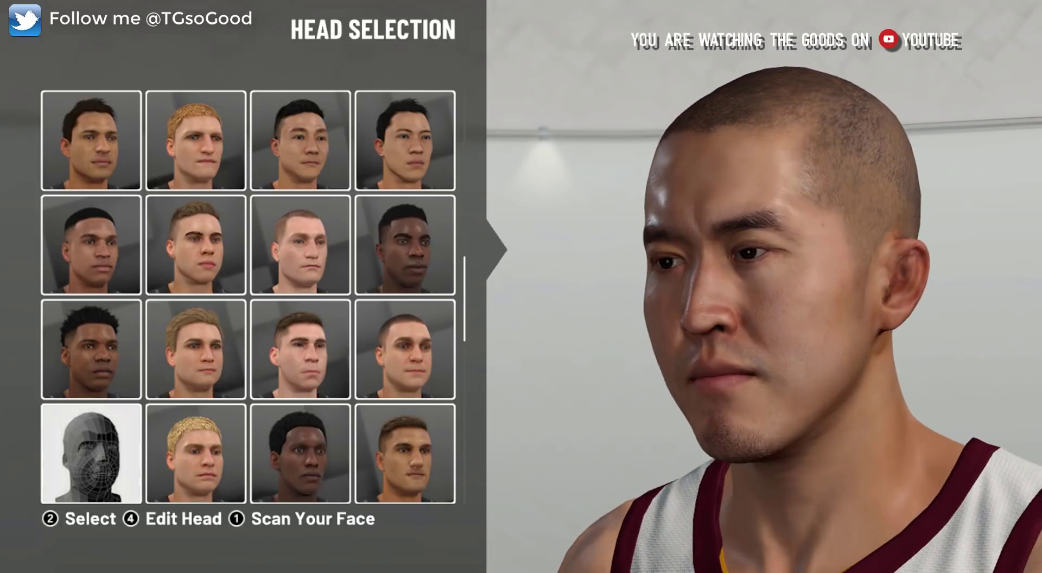
Leave the head selection without saving the MyPLAYER changes, both with the standard head and with the Spider-Man head
key("Escape")
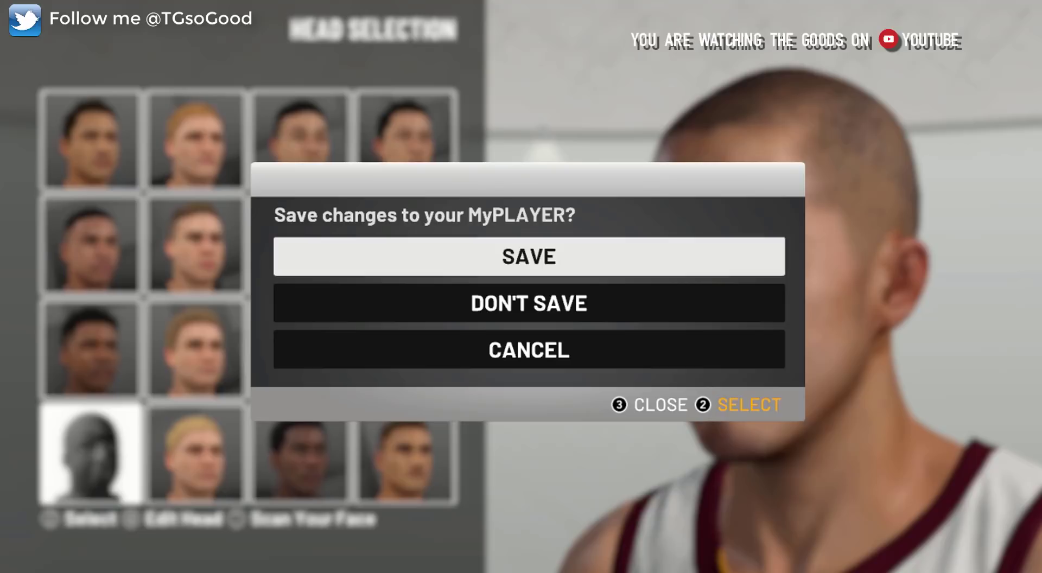
key("Down")
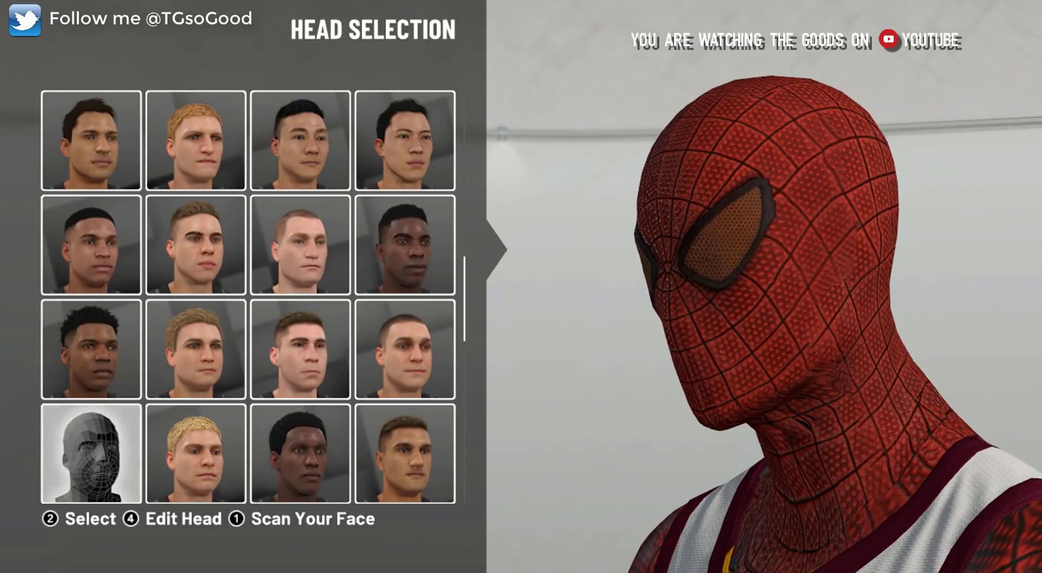
key("Escape")
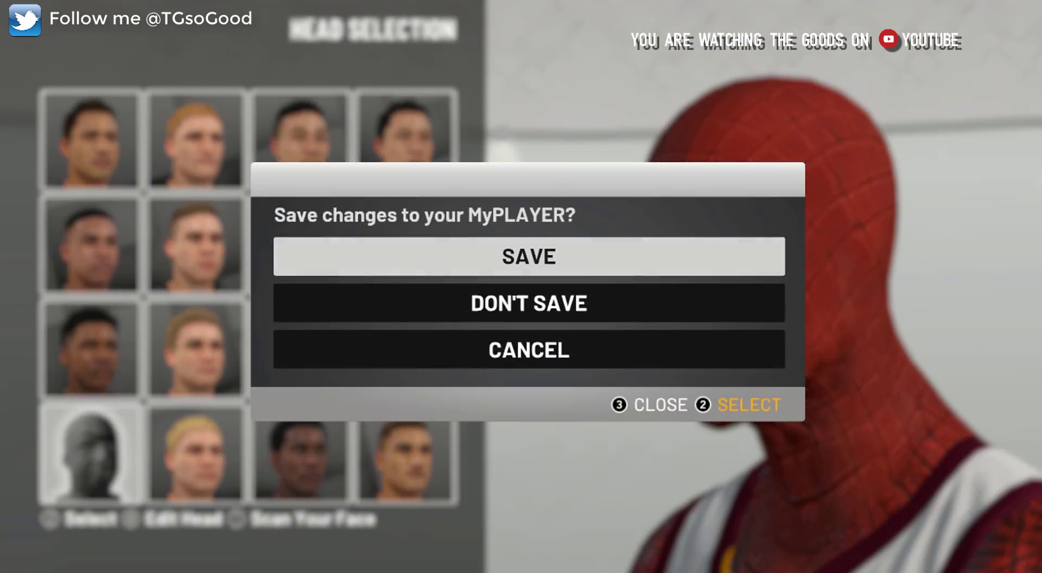
key("Down")
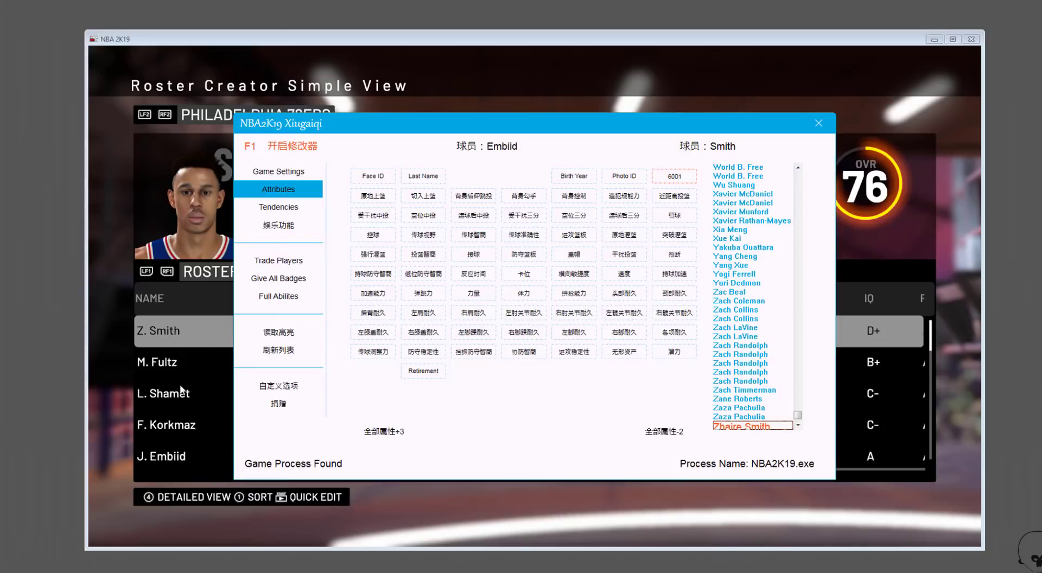
Switch to the NBA2K19 Xiugaiqi trainer and load Yuri Dedmon's data from the player list
left_click(293, 332)
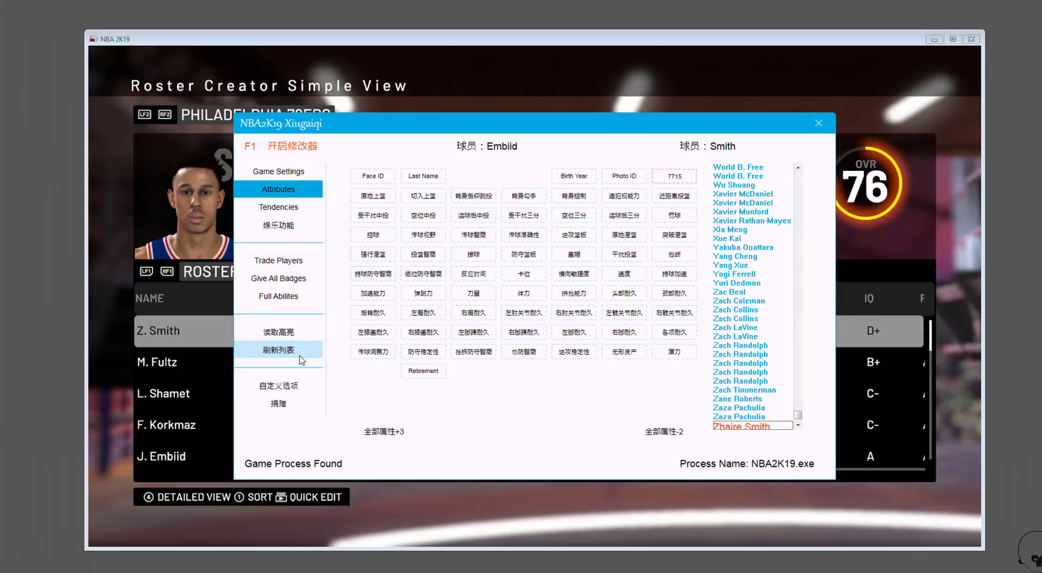
left_click(301, 360)
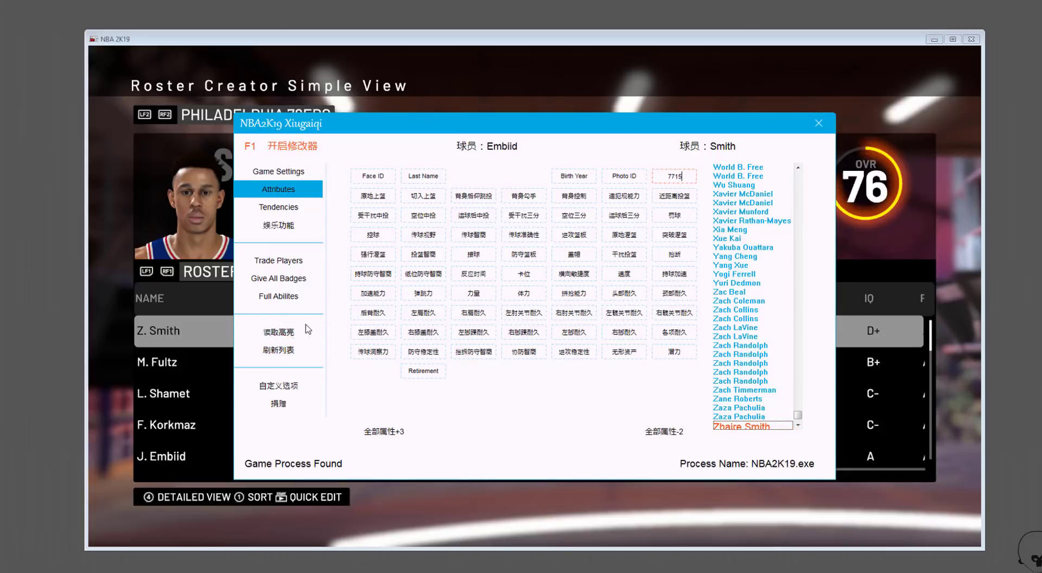
left_click(733, 283)
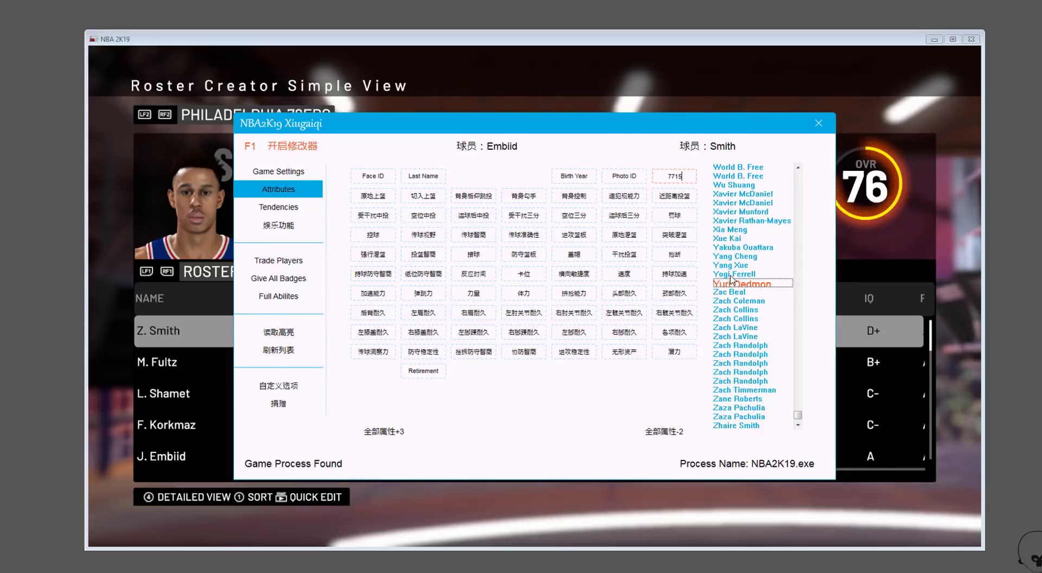
left_click(289, 333)
left_click(287, 333)
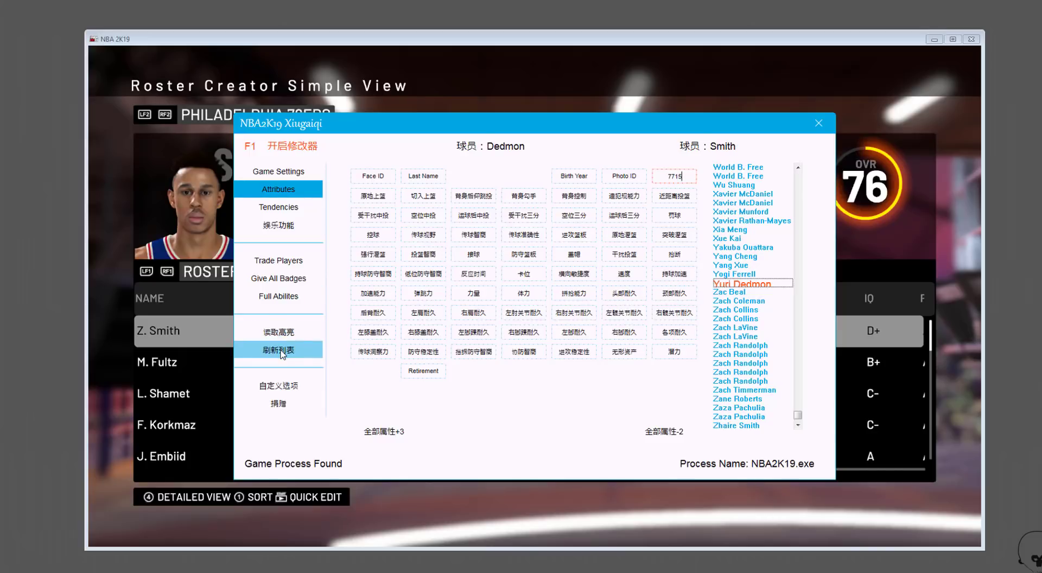
Select Zhaire Smith in the trainer, set his Face ID to 6001, and refresh the player list
left_click(742, 426)
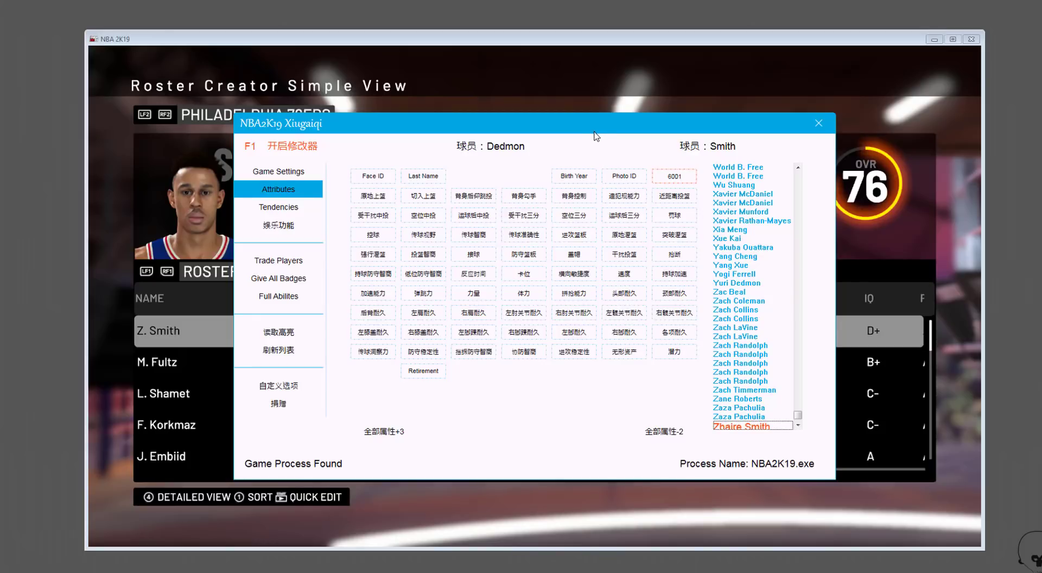
left_click(260, 350)
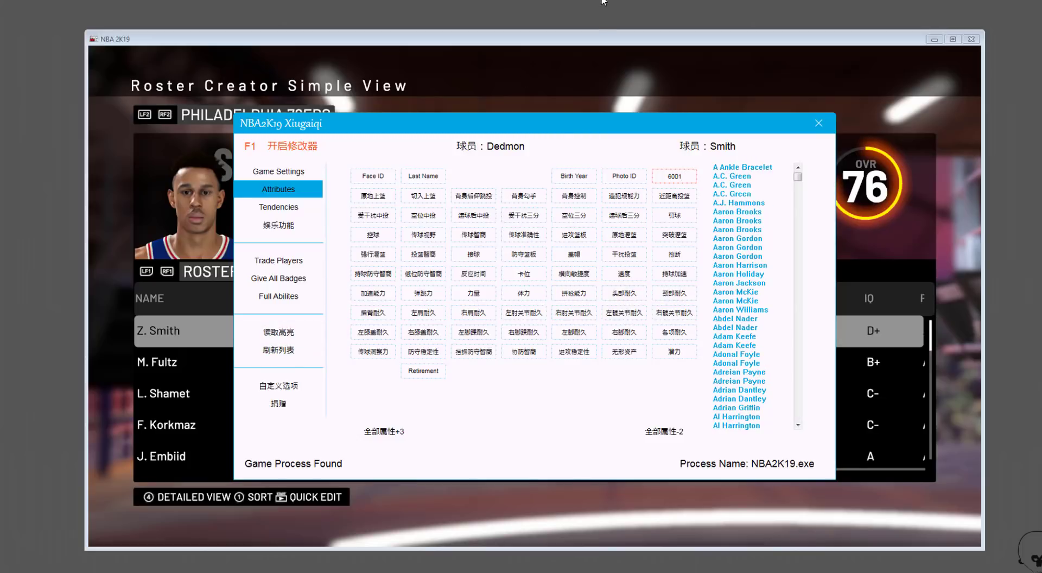
Return to NBA 2K19 and open Zhaire Smith from the Philadelphia 76ers roster for editing
left_click(565, 86)
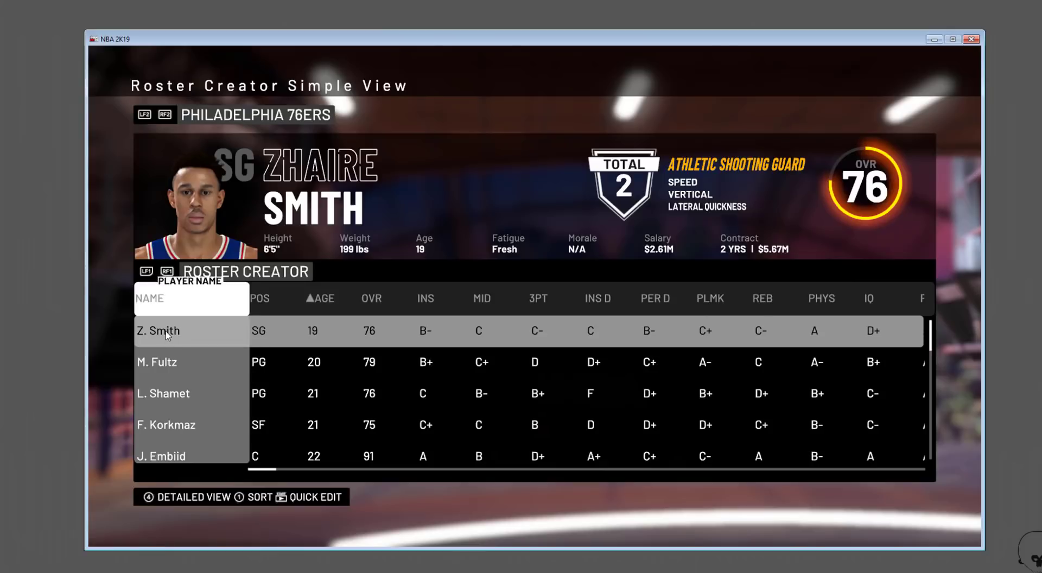
left_click(165, 338)
left_click(519, 271)
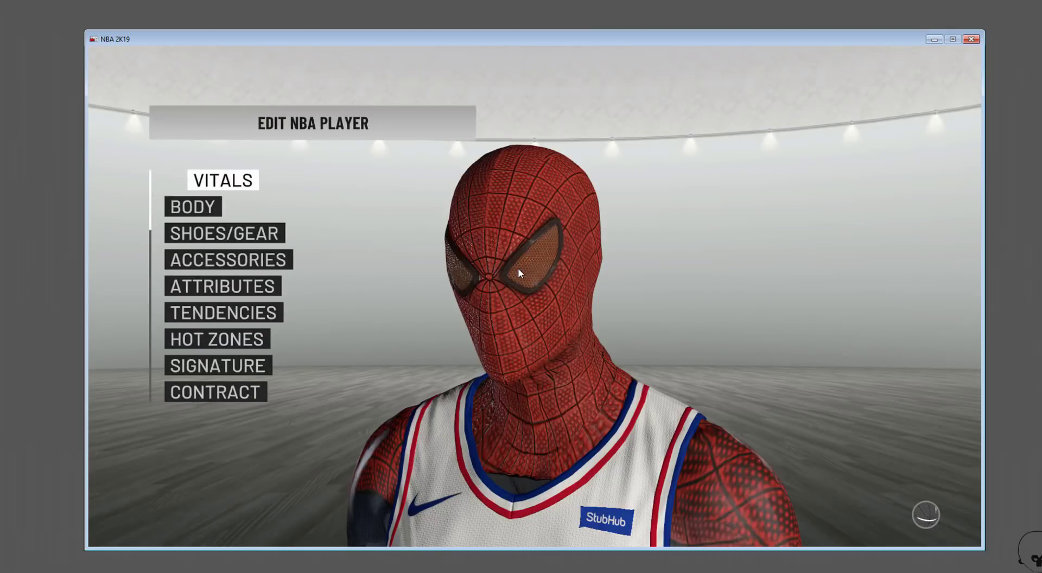
Inspect the player's head, then open the Body settings and examine the full-body model from several angles
left_click_drag(492, 330, 634, 362)
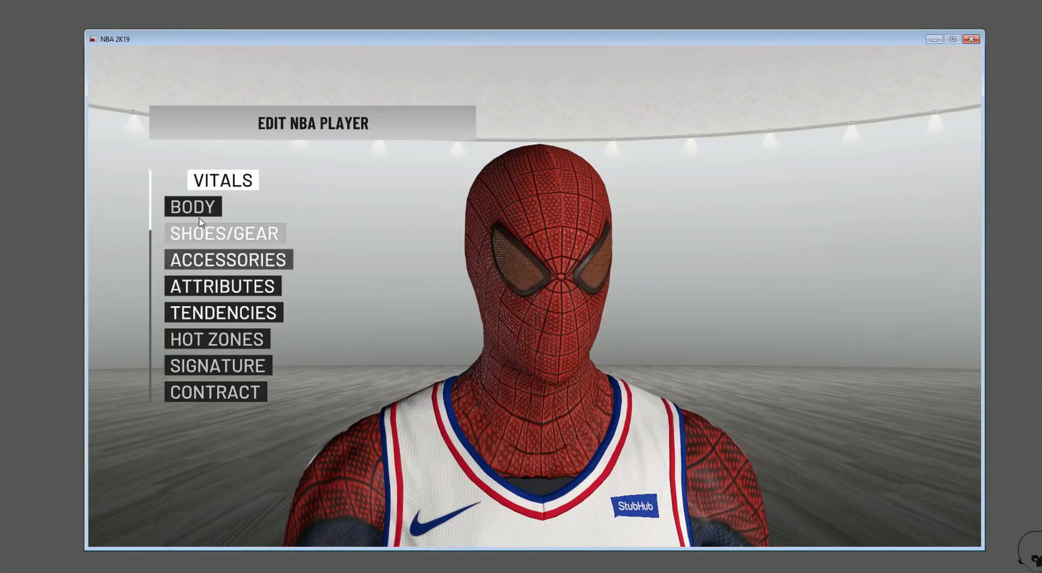
left_click(197, 212)
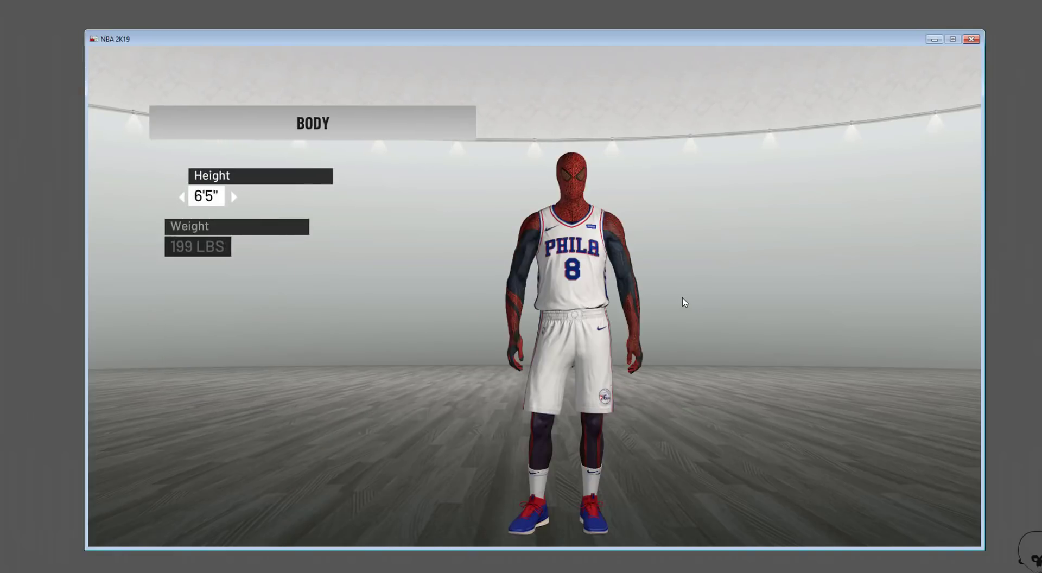
left_click_drag(658, 304, 373, 291)
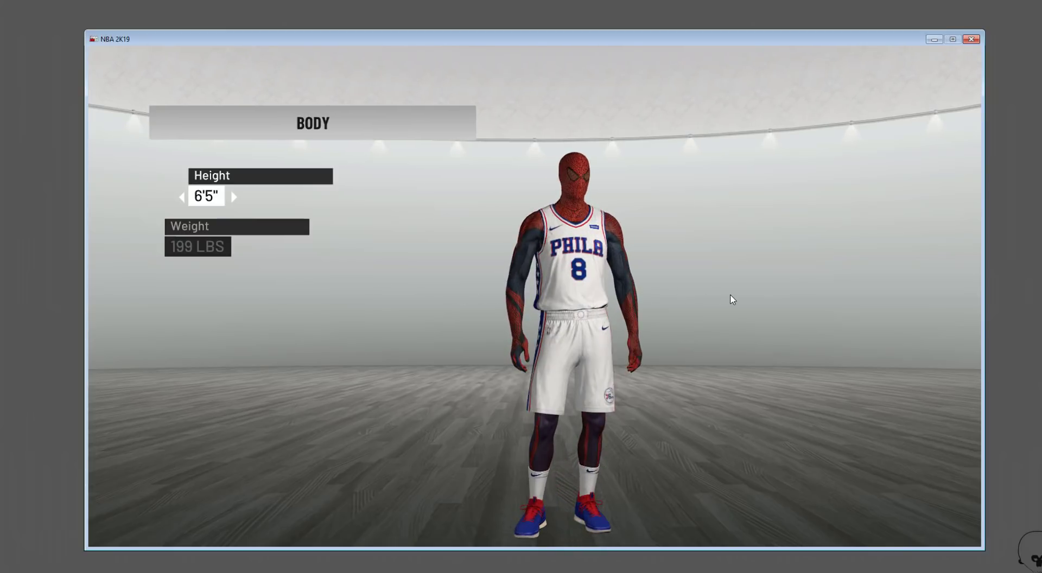
left_click_drag(551, 359, 795, 367)
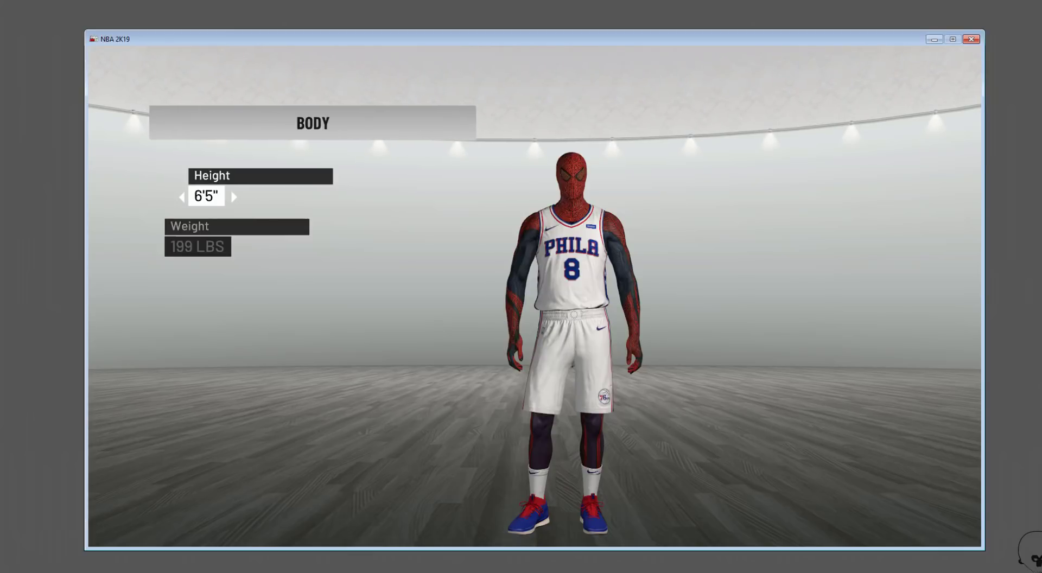
Switch to NBA 2K Cyber Face Lookup, open the full cyber face list, and locate Cyber Face ID 6001
left_click(645, 561)
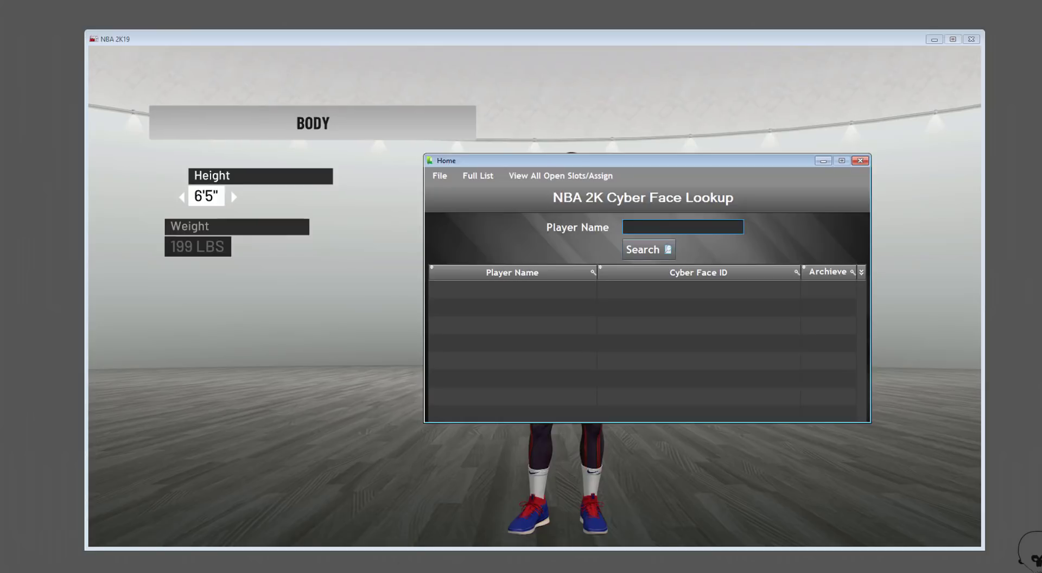
left_click(476, 176)
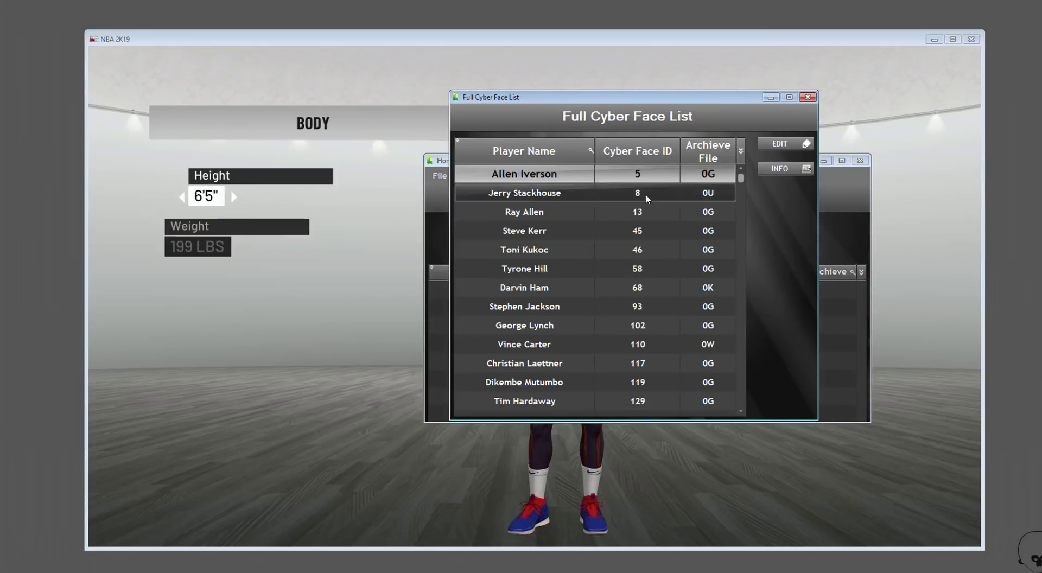
left_click_drag(741, 177, 742, 315)
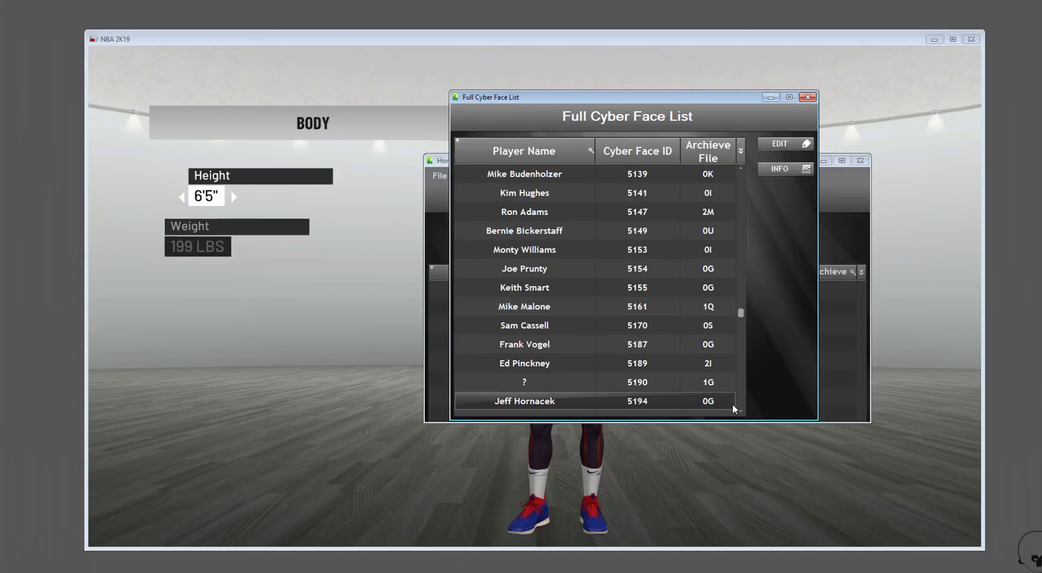
scroll(740, 412, "down", 3)
scroll(740, 413, "down", 5)
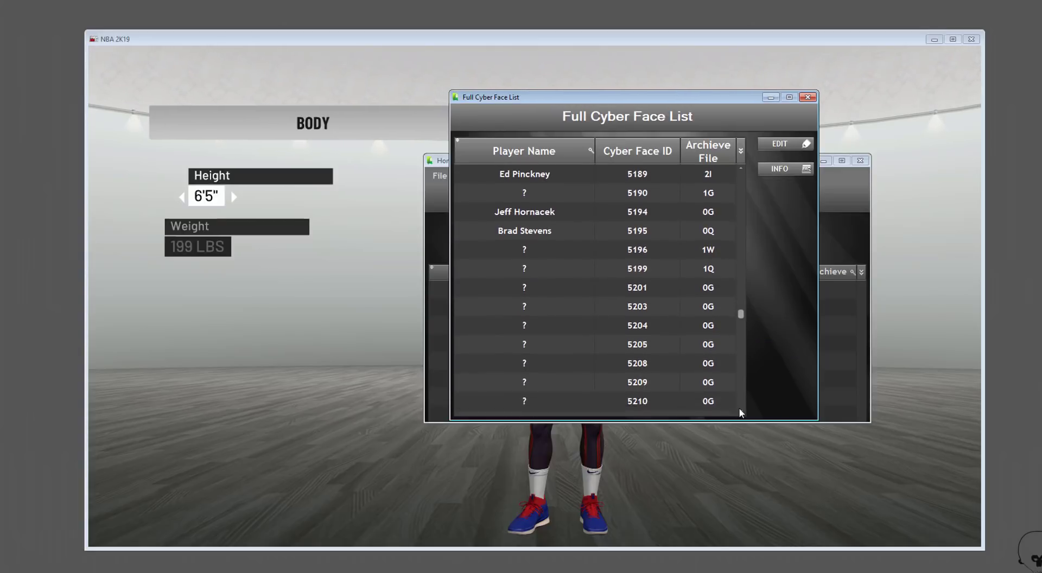
scroll(740, 411, "down", 6)
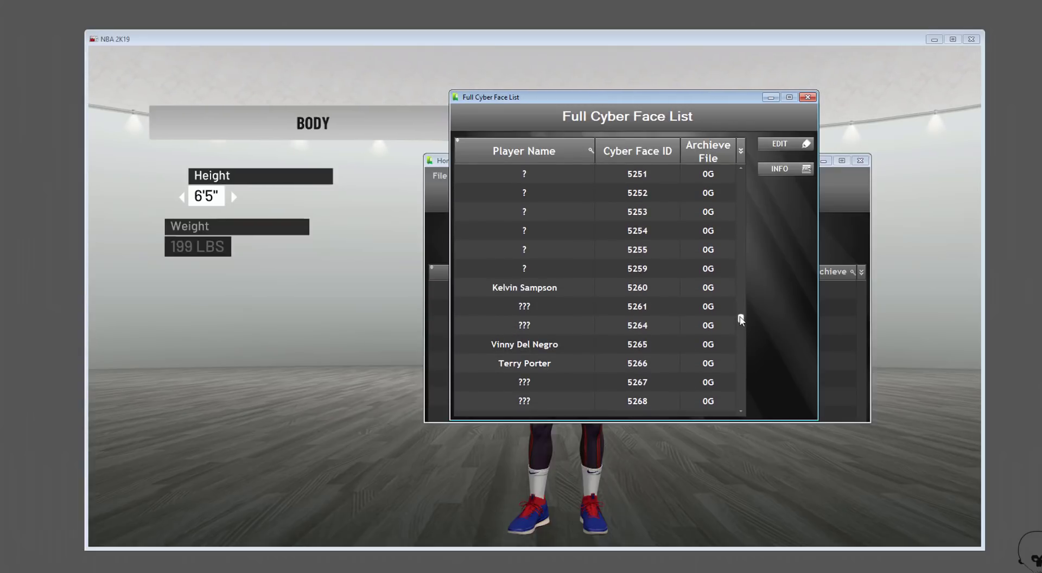
left_click_drag(740, 320, 741, 328)
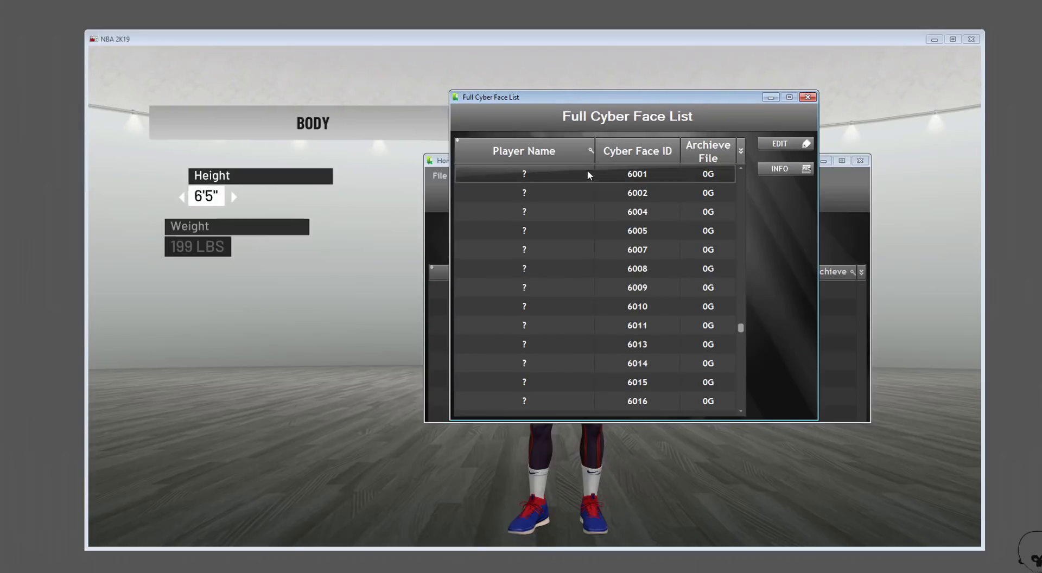
Name the Cyber Face ID 6001 entry "2K Dev / Spider Man" and close the full list
left_click(529, 176)
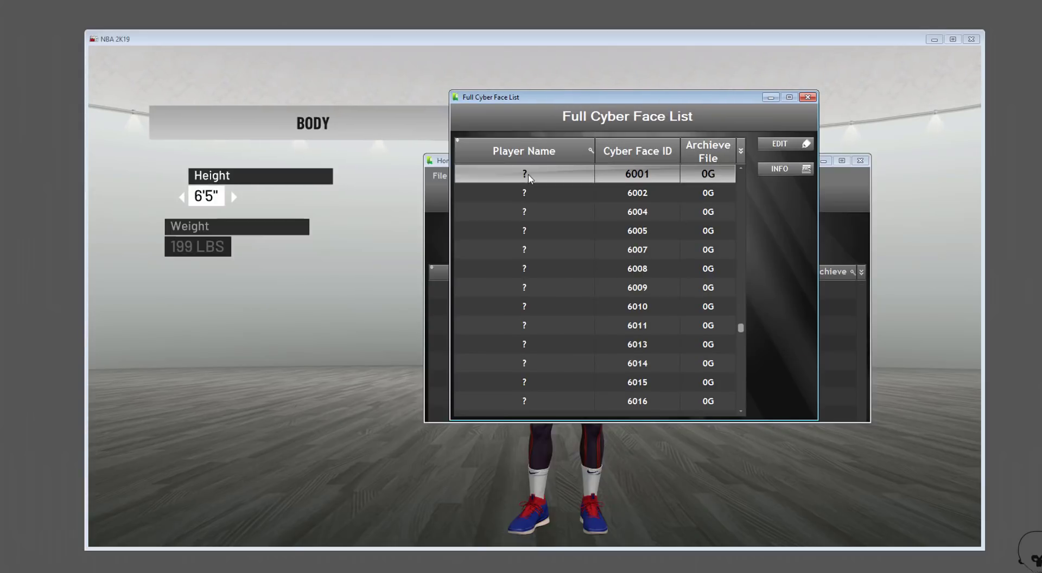
left_click(777, 145)
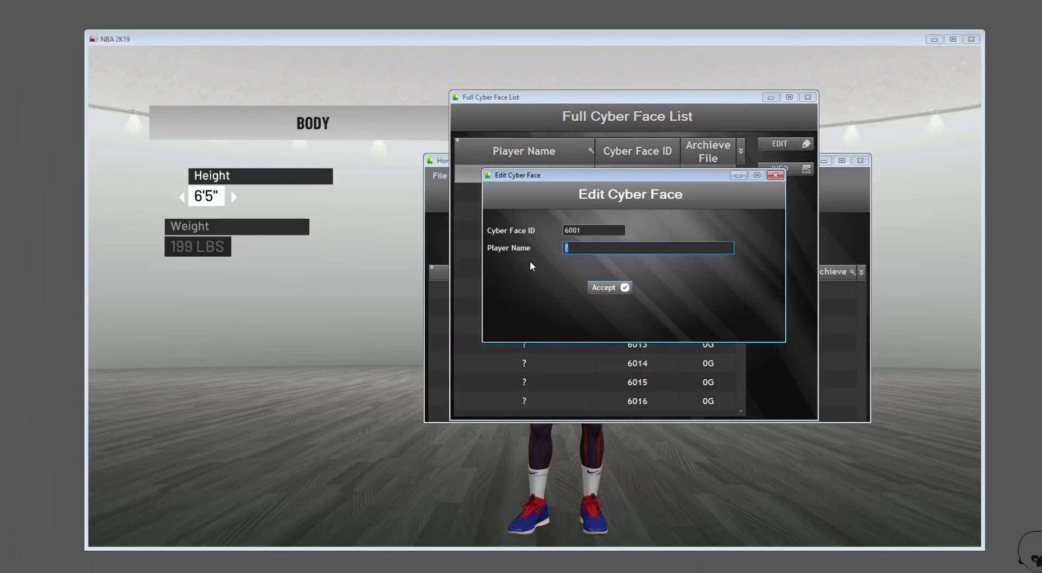
type("2K Dev / Spider Man")
left_click(605, 287)
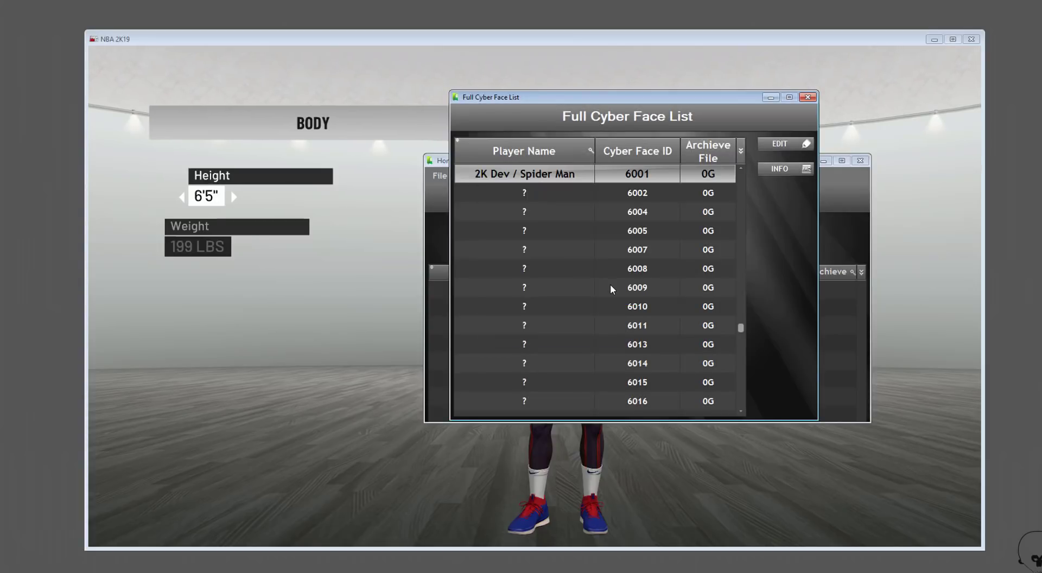
left_click(807, 97)
Search the cyber face lookup for the player name "Spider Man"
left_click(639, 227)
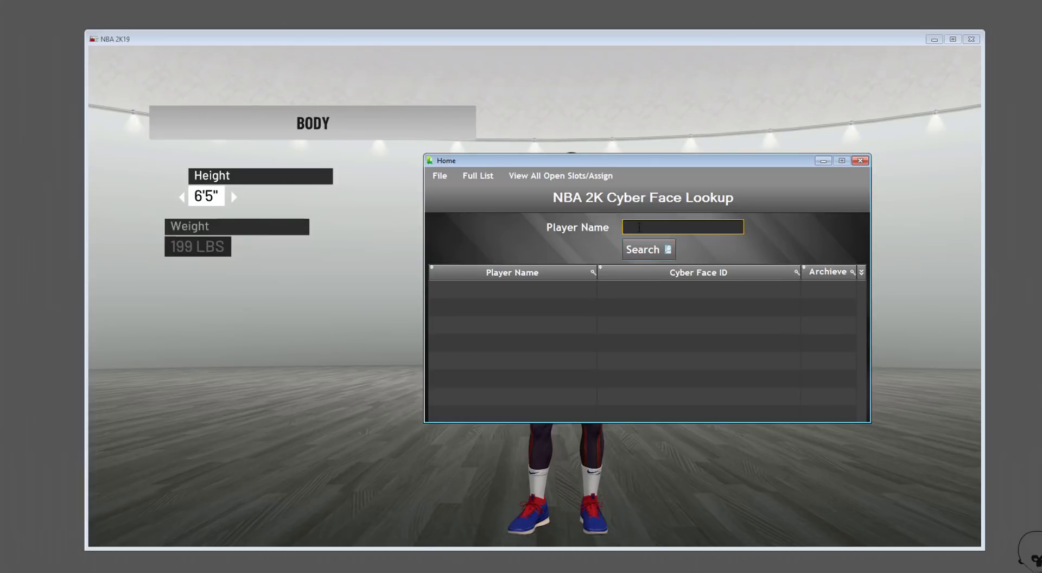
type("Spi")
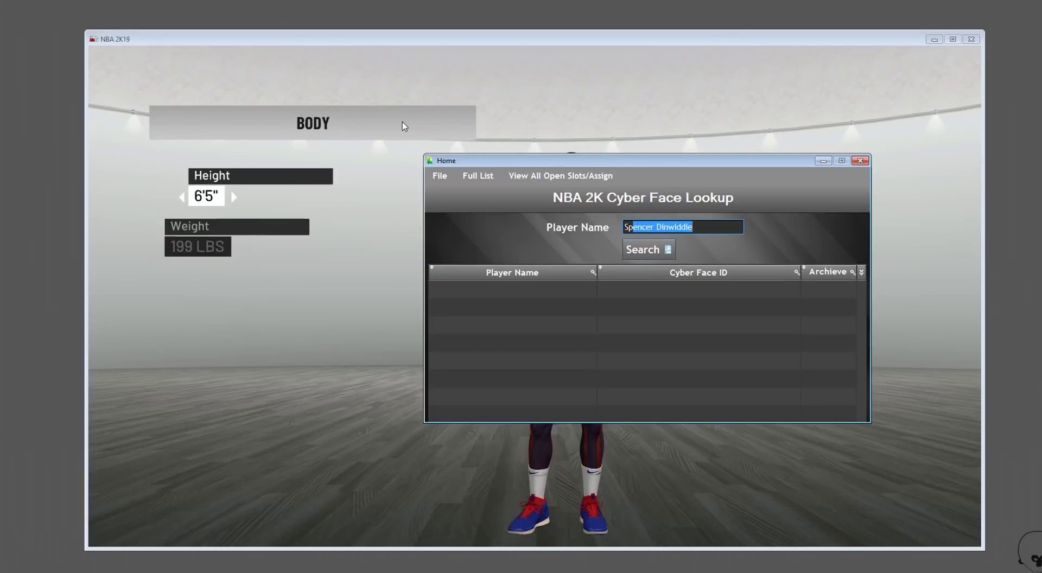
type("der ")
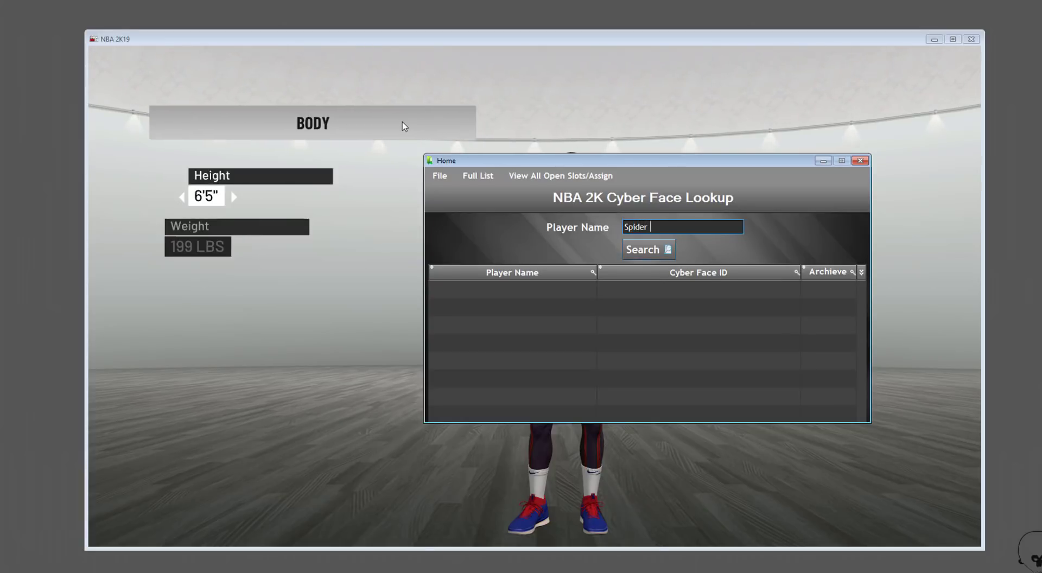
type("Man")
left_click(653, 254)
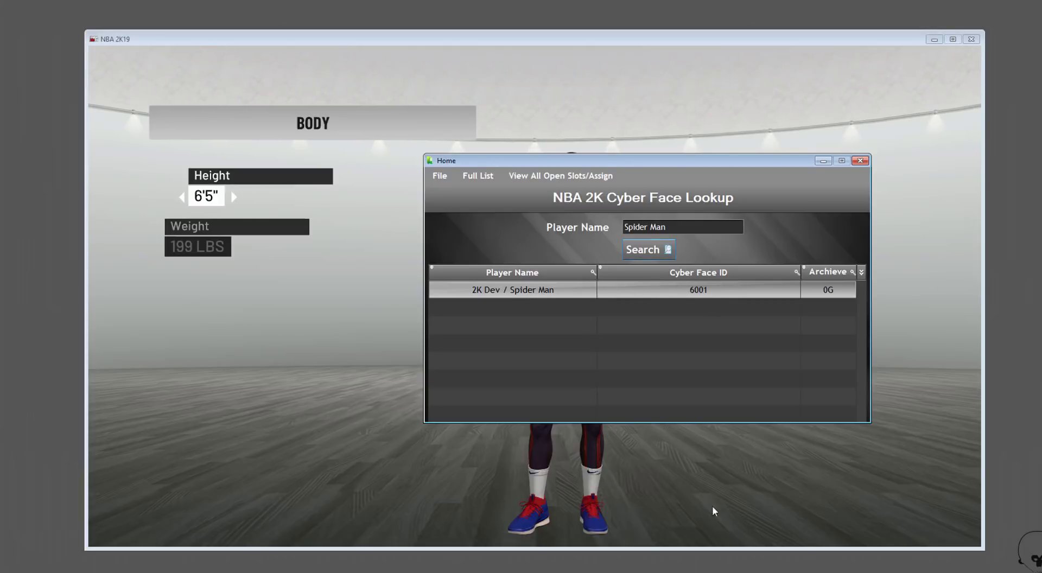
Return to NBA 2K19, examine the Spider-Man head up close, and leave the Body settings
left_click(599, 504)
scroll(510, 262, "up", 3)
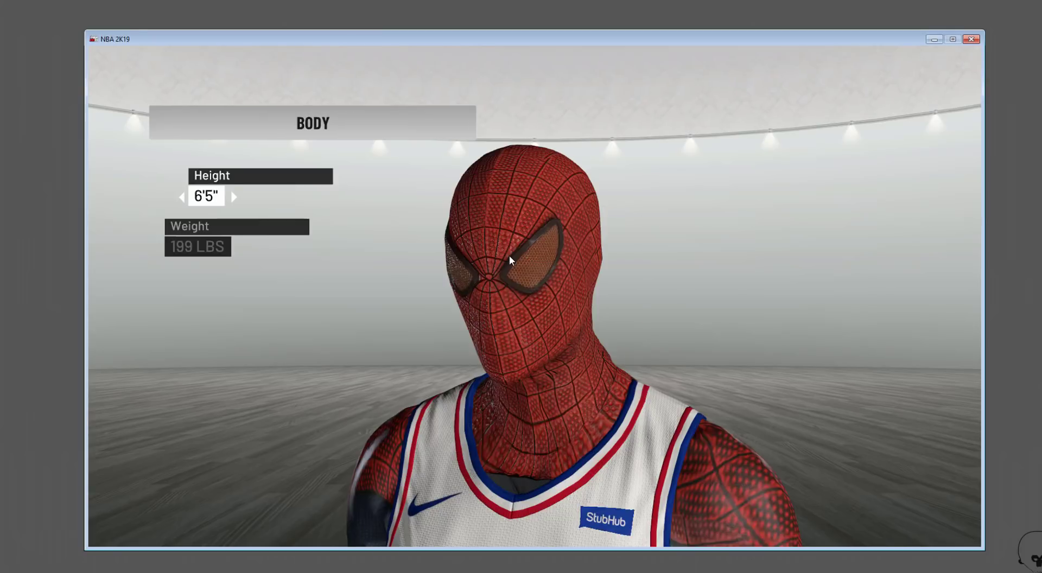
key("Escape")
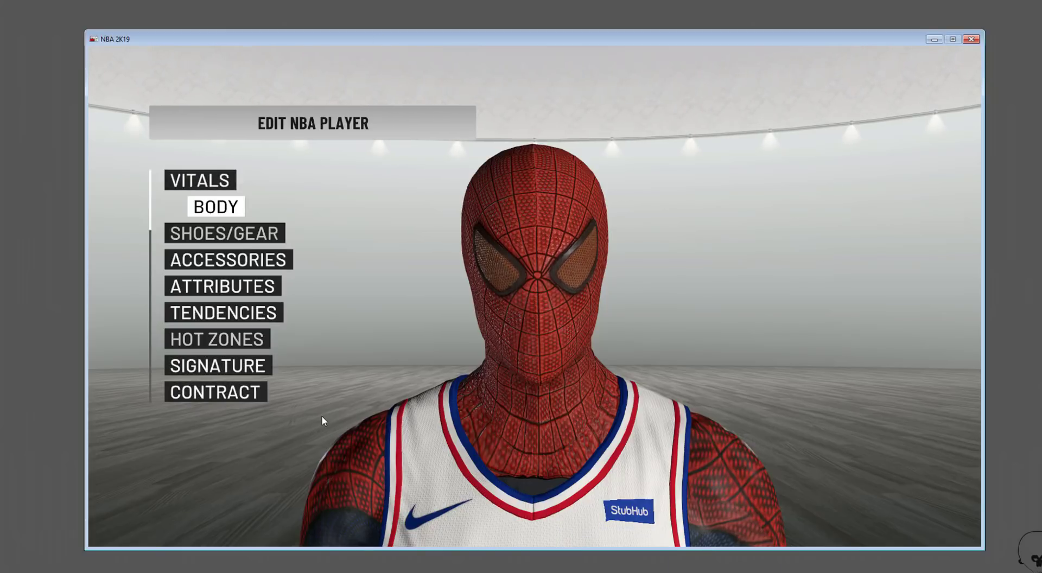
Switch to Cheat Engine 6.8.1 and expand the "Edit Player: In Game go into edit the player" entry to show the player's fields
mouse_move(607, 567)
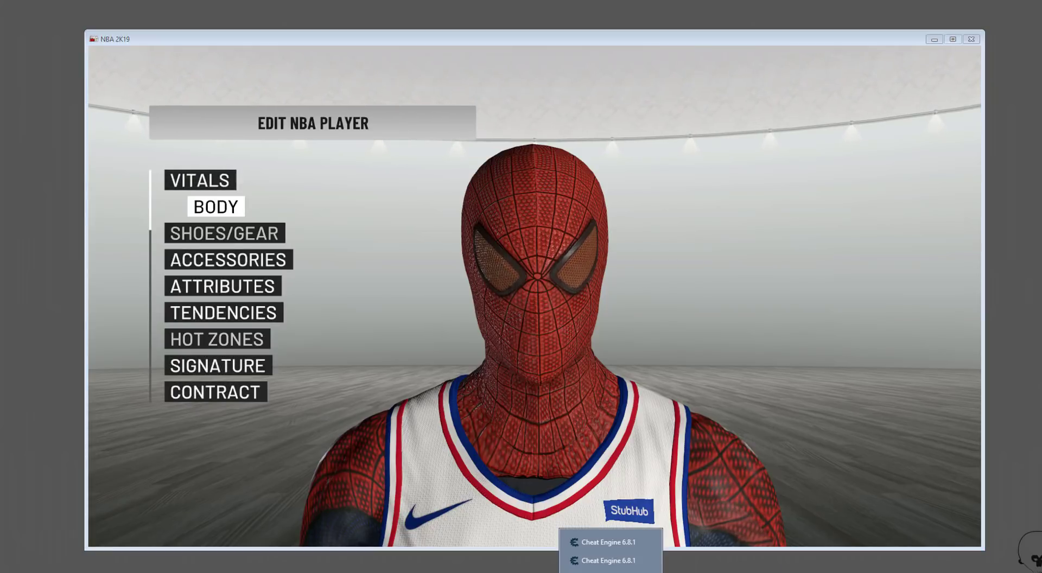
left_click(605, 542)
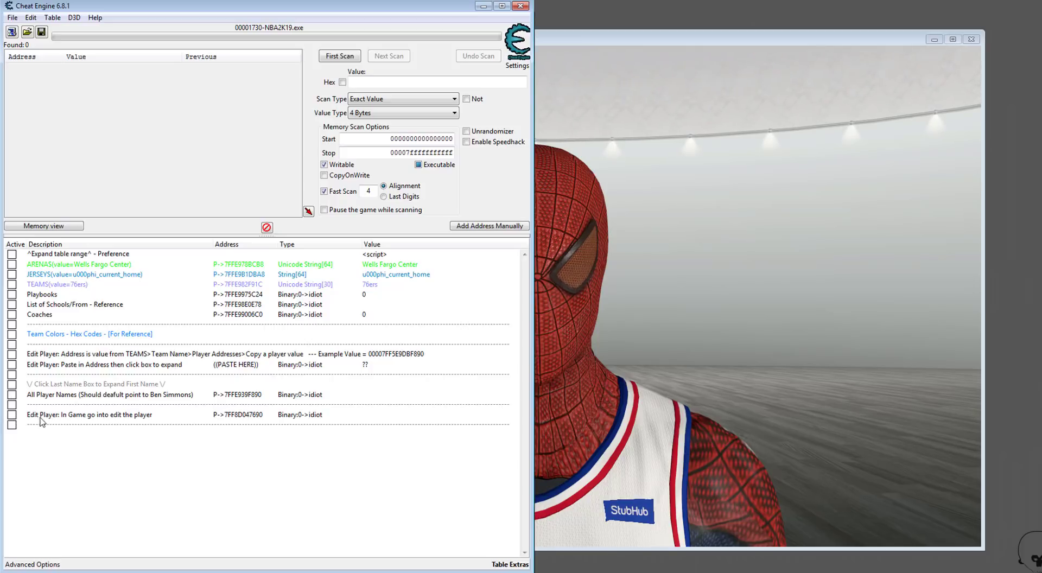
left_click(11, 416)
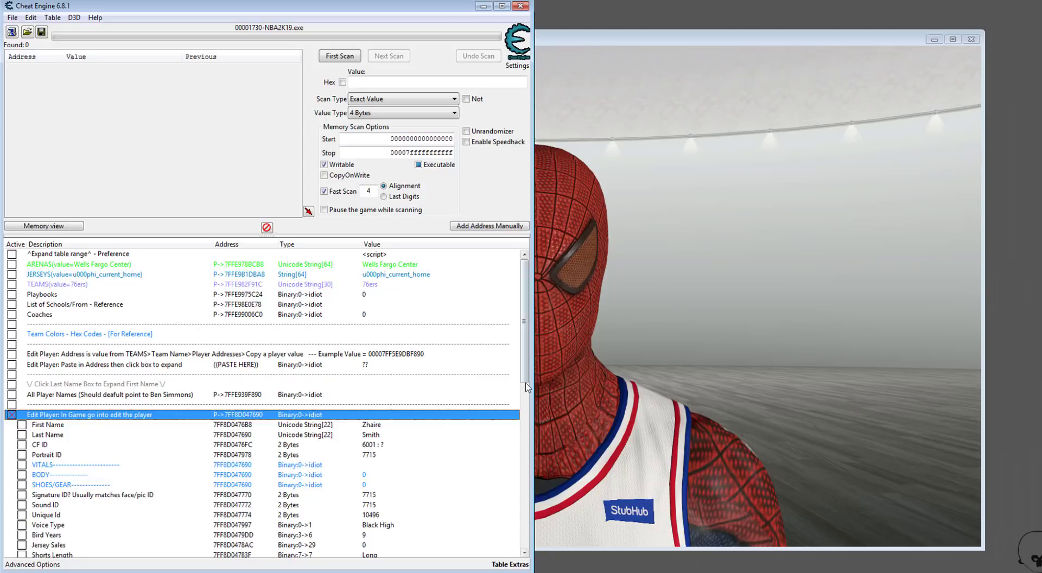
left_click_drag(524, 379, 525, 393)
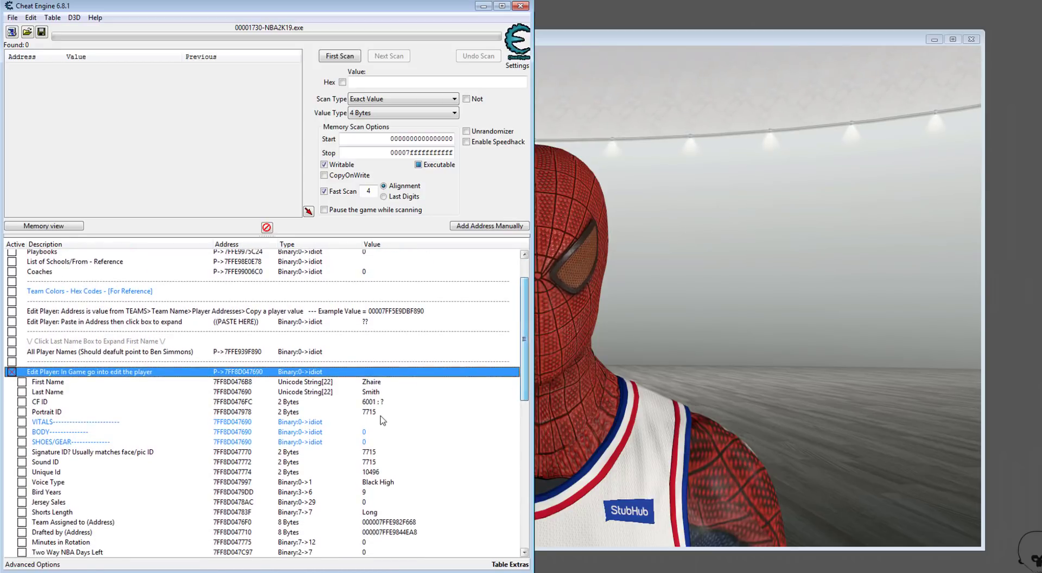
Check the player's CF ID and Portrait ID values, opening the Portrait ID value and closing it unchanged
left_click(373, 405)
left_click(373, 416)
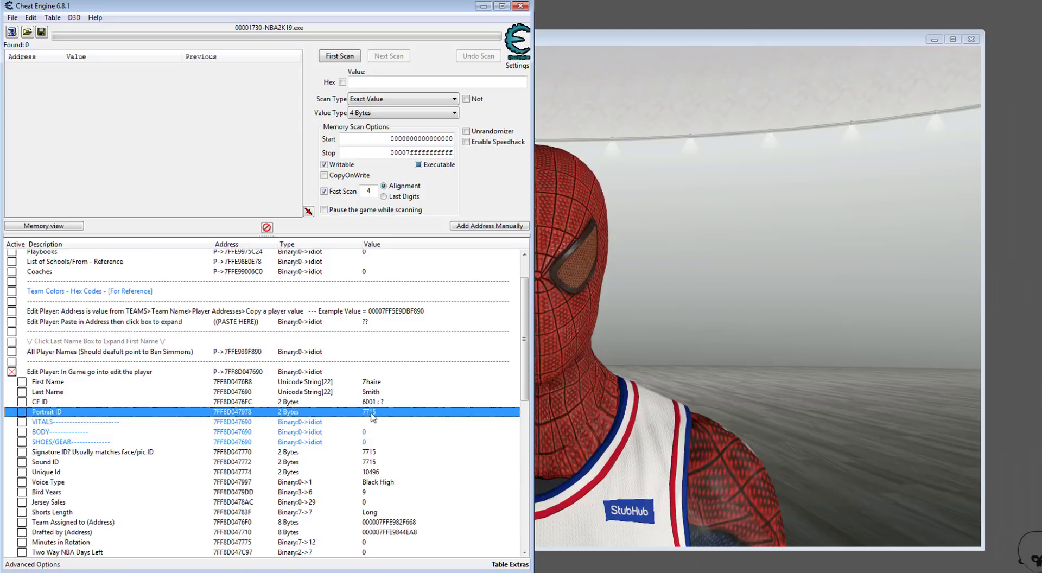
double_click(373, 413)
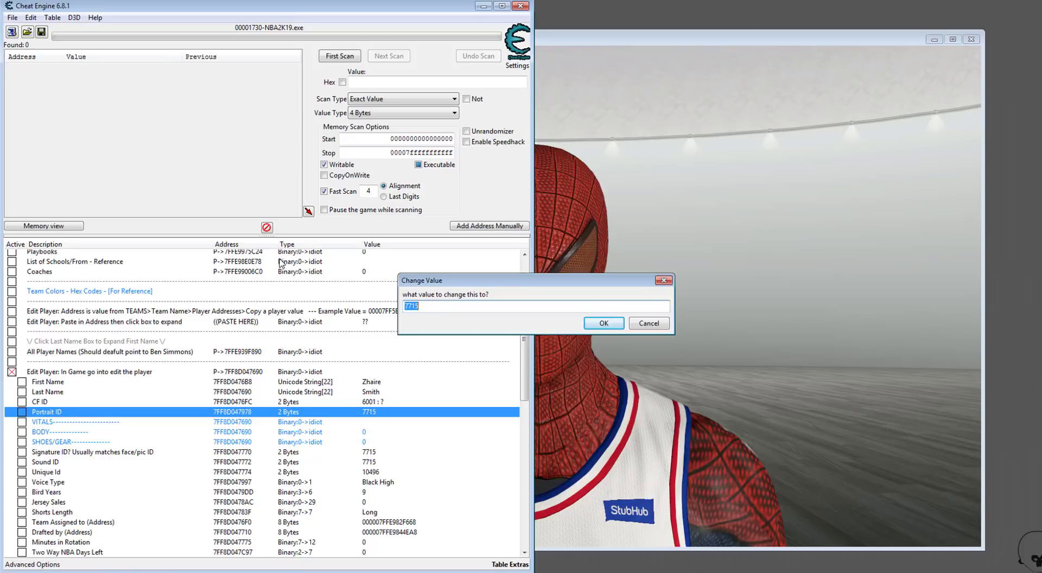
left_click(648, 323)
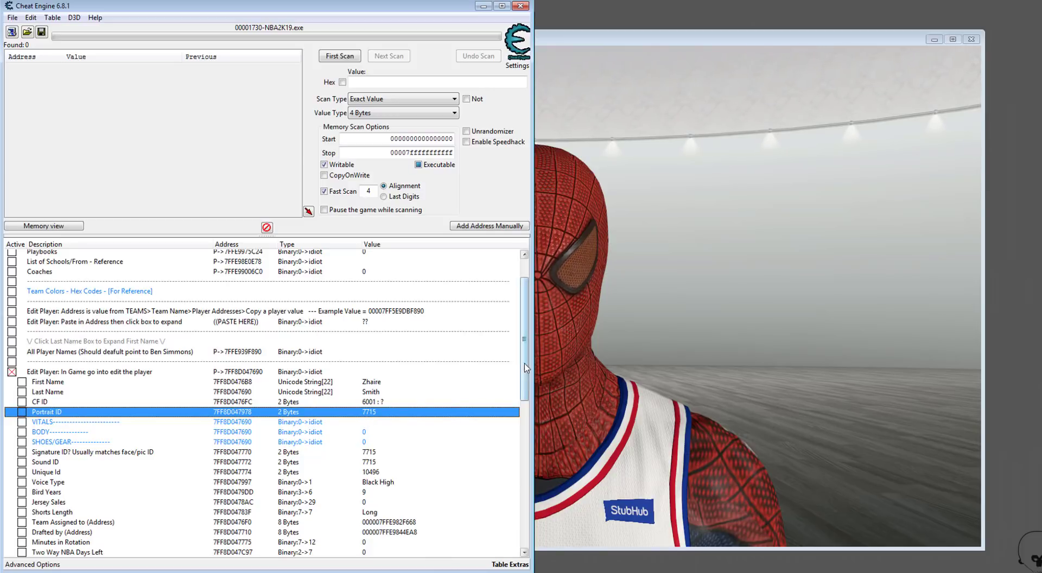
Set the player's CF ID to "7715 : Zhaire Smith"
double_click(369, 402)
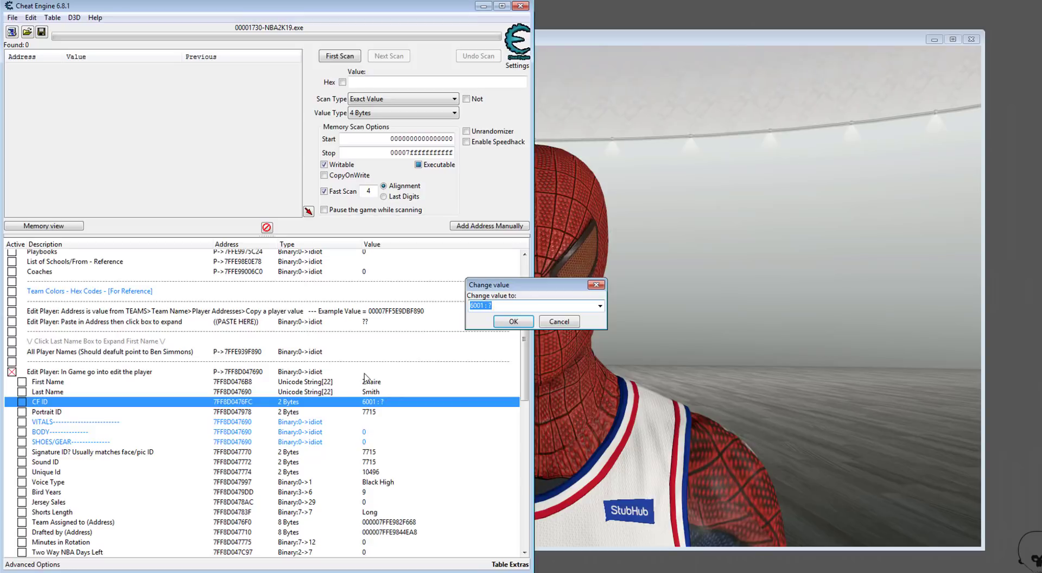
left_click(599, 306)
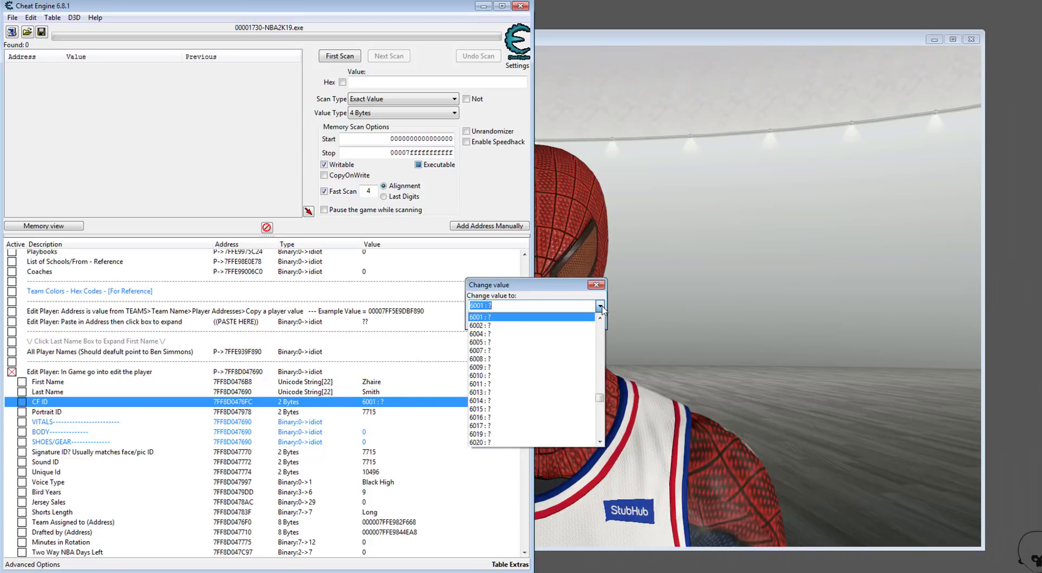
left_click(600, 442)
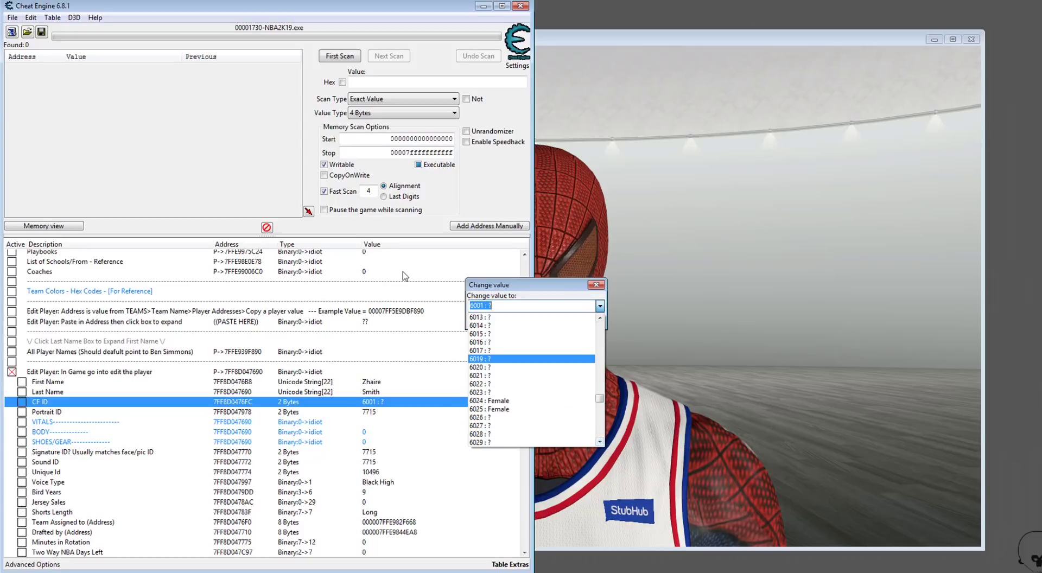
type("7115")
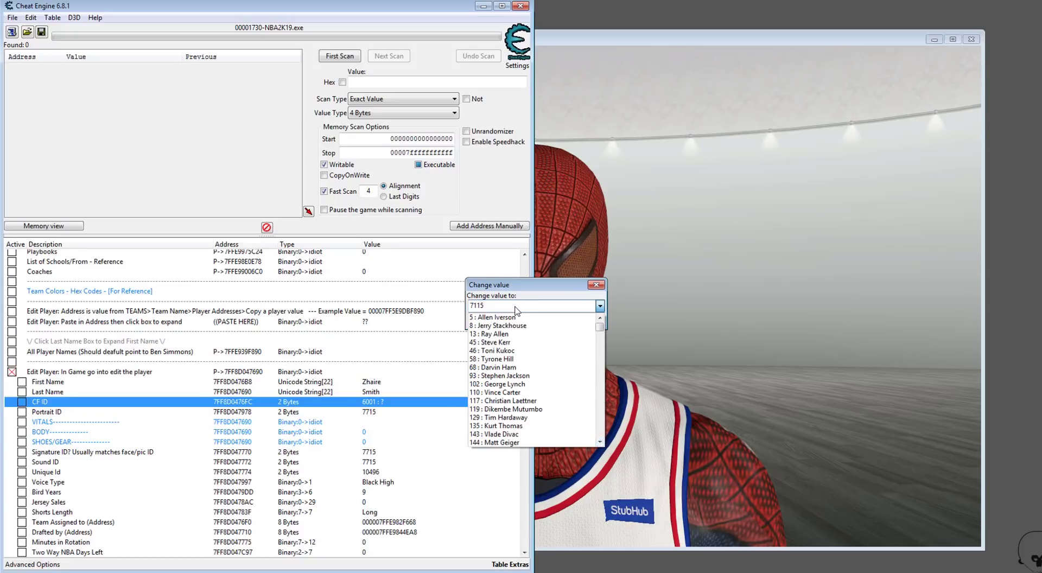
key("BackSpace")
key("BackSpace")
key("BackSpace")
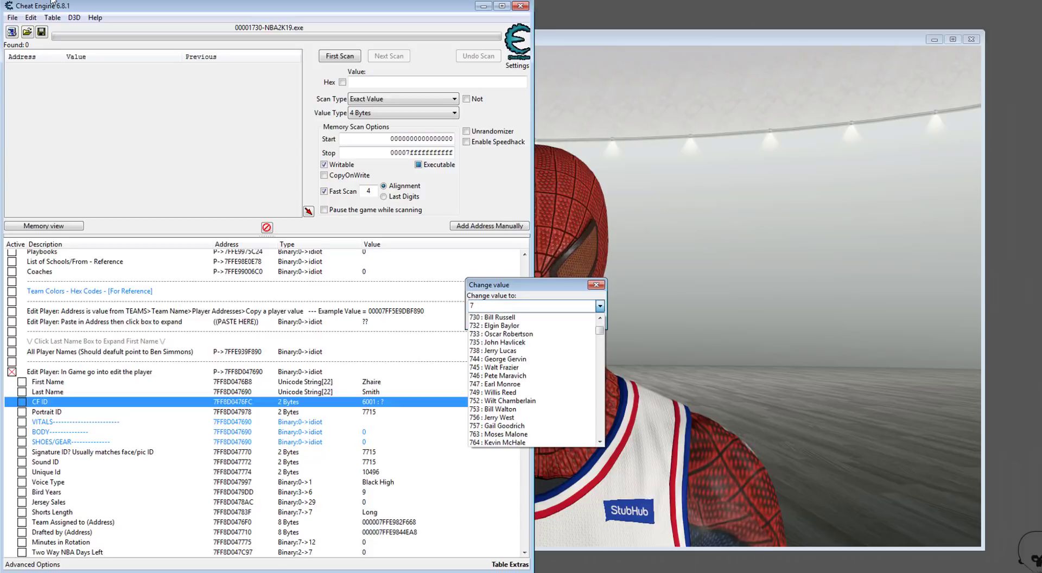
type("715")
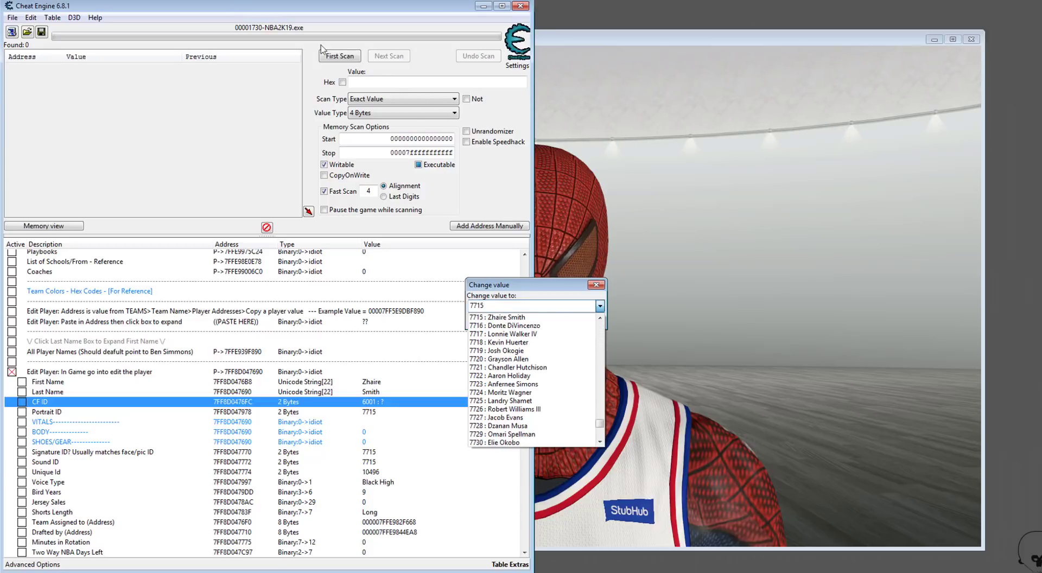
left_click(525, 317)
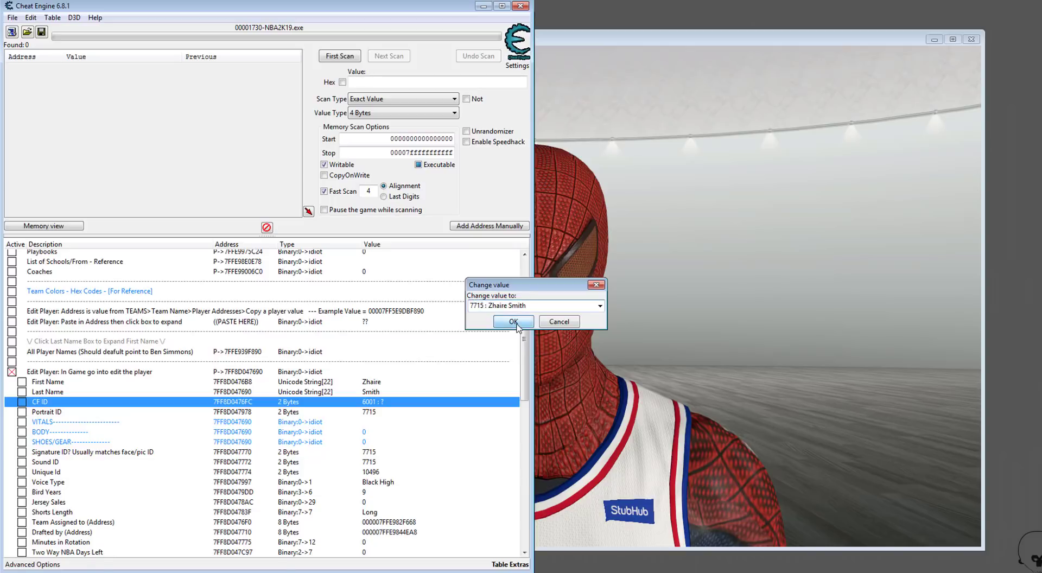
left_click(512, 322)
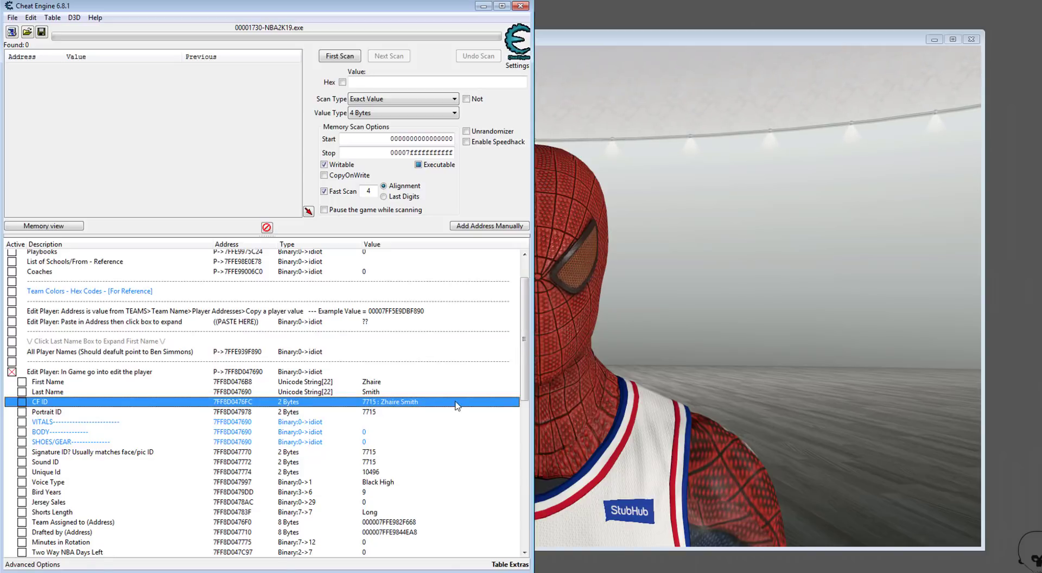
Switch to NBA 2K19, leave the player editor keeping the changes, and reopen Z. Smith with Edit Player
left_click(668, 326)
key("Escape")
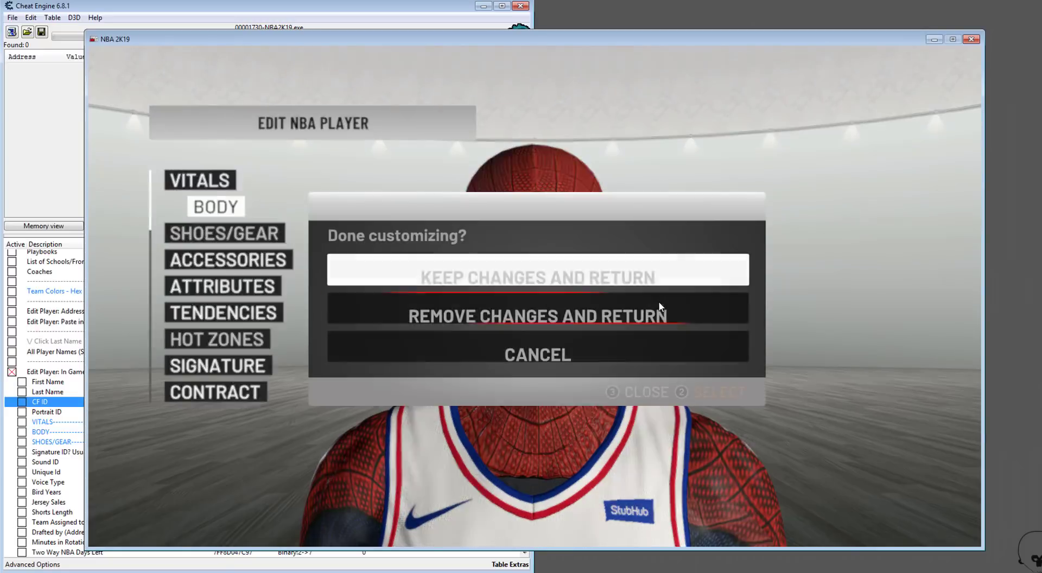
left_click(553, 281)
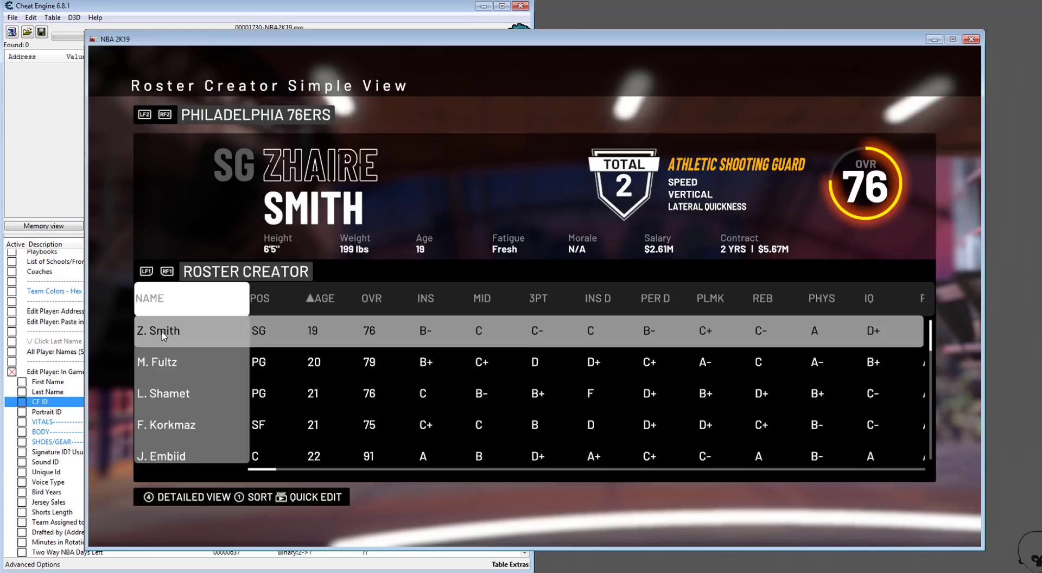
left_click(163, 335)
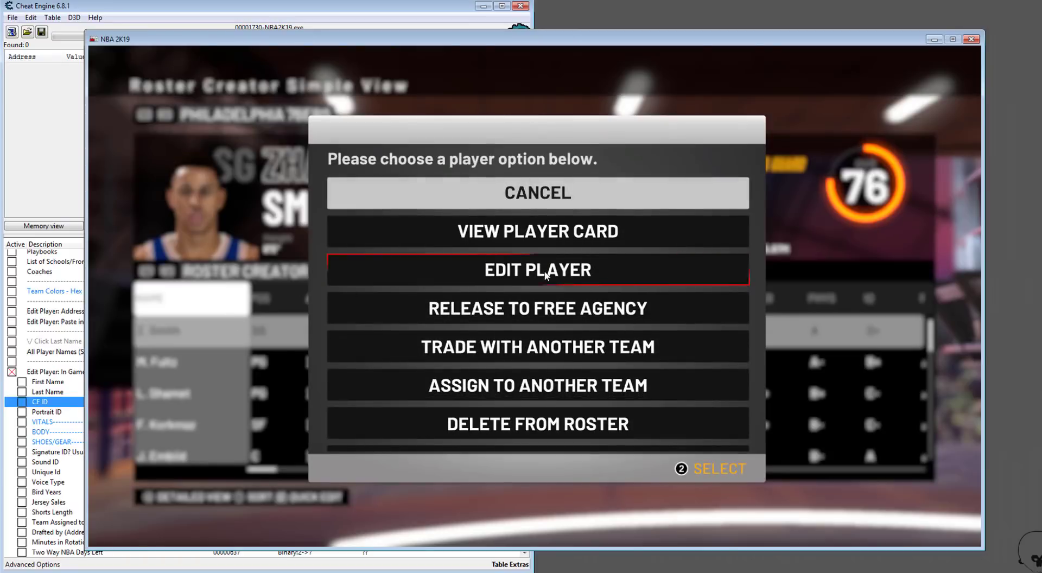
left_click(573, 270)
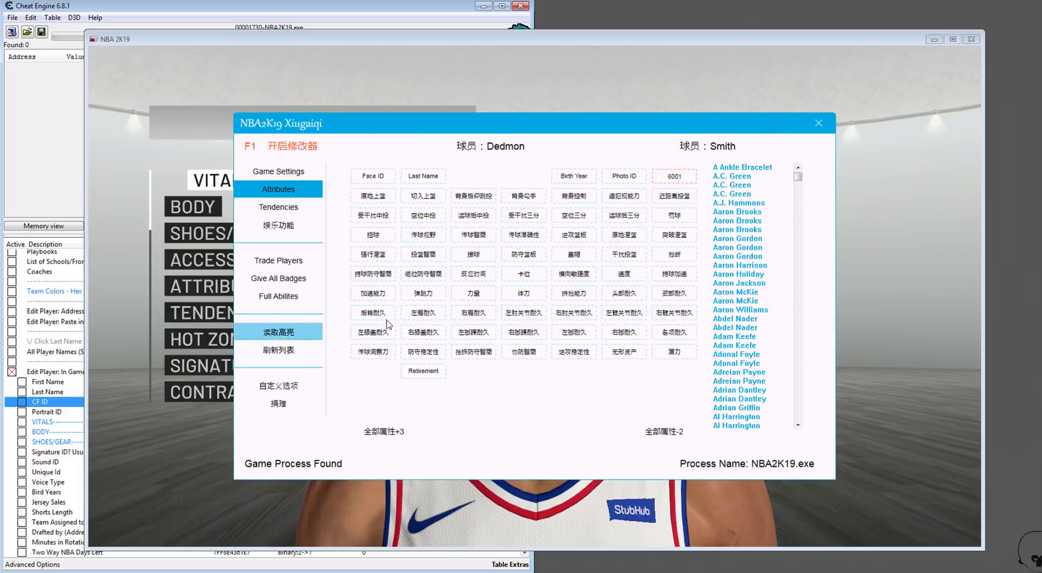
Read the highlighted player with 读取高亮 in the NBA2K19 Xiugaiqi trainer, and leave the game's player editor removing changes
left_click(288, 333)
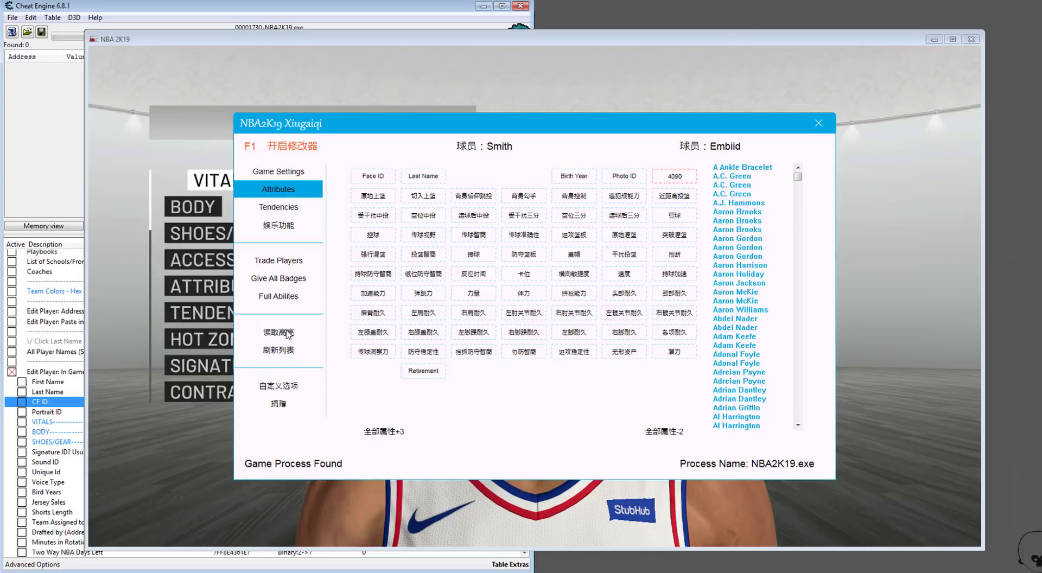
left_click(758, 86)
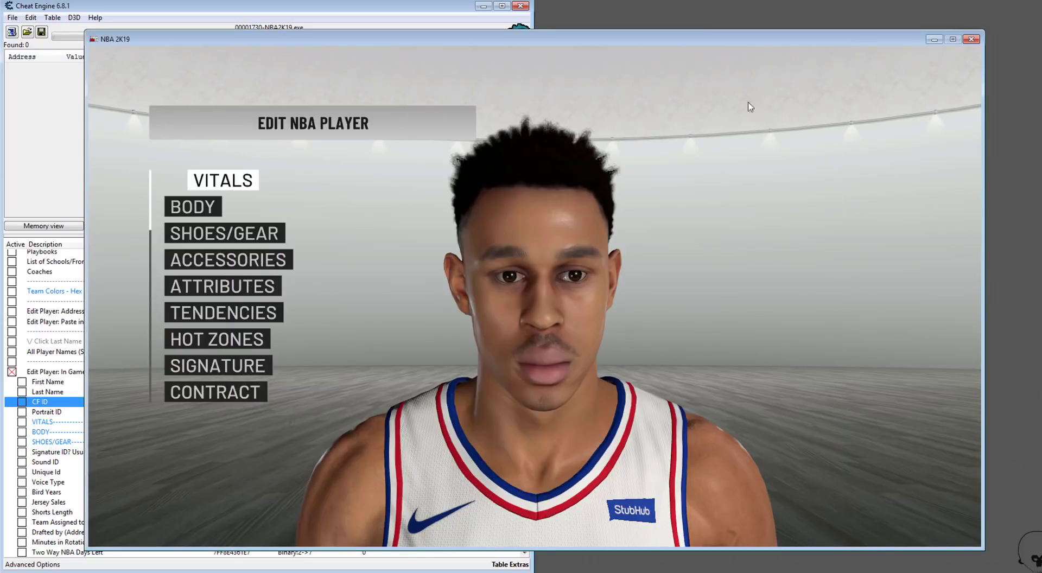
key("Escape")
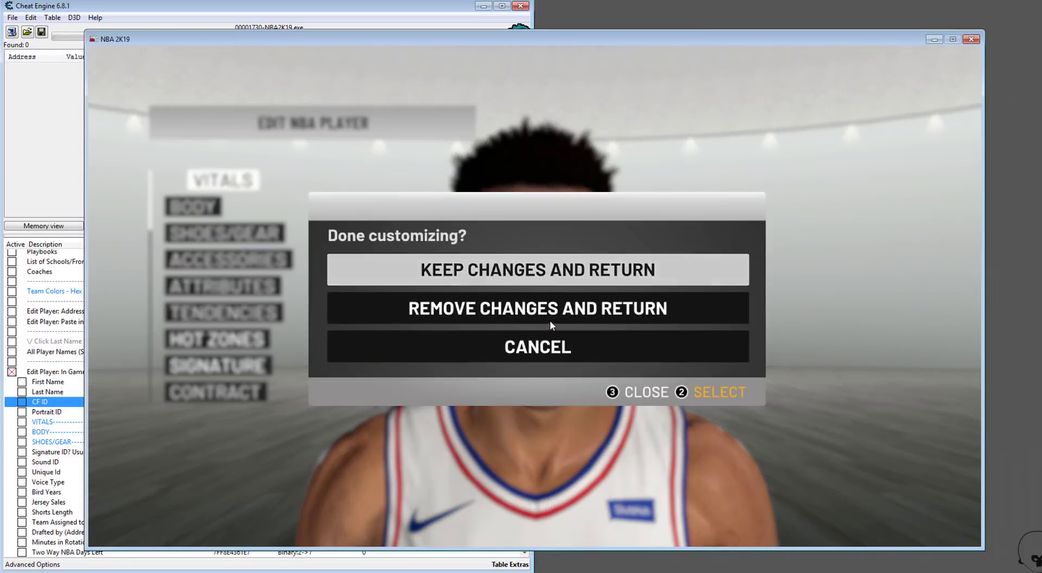
left_click(549, 319)
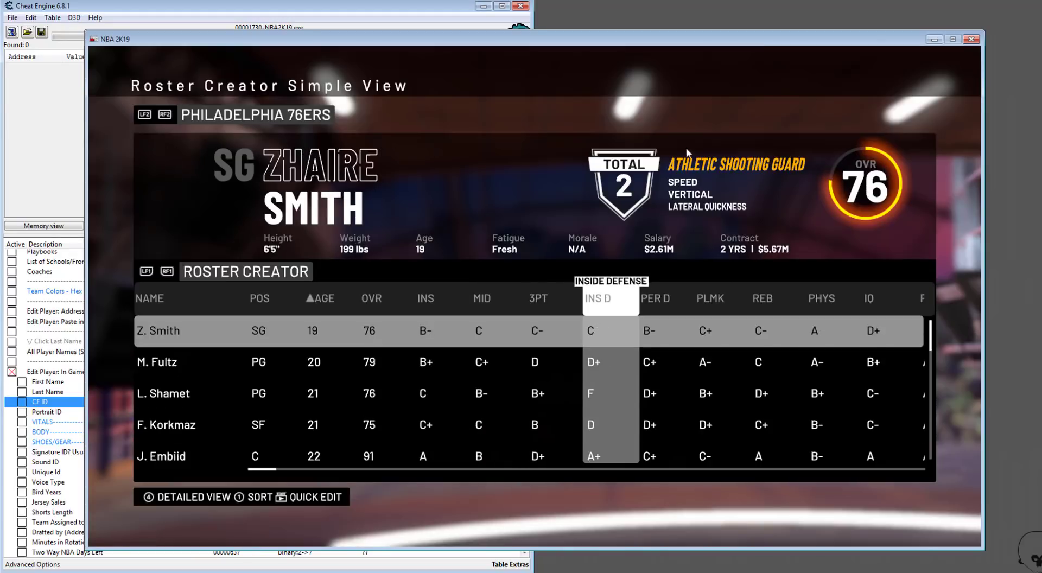
Examine the trainer's Attributes page and the "2K Dev / Spider Man" entry in the cyber face lookup, and return to the 76ers roster
key("F1")
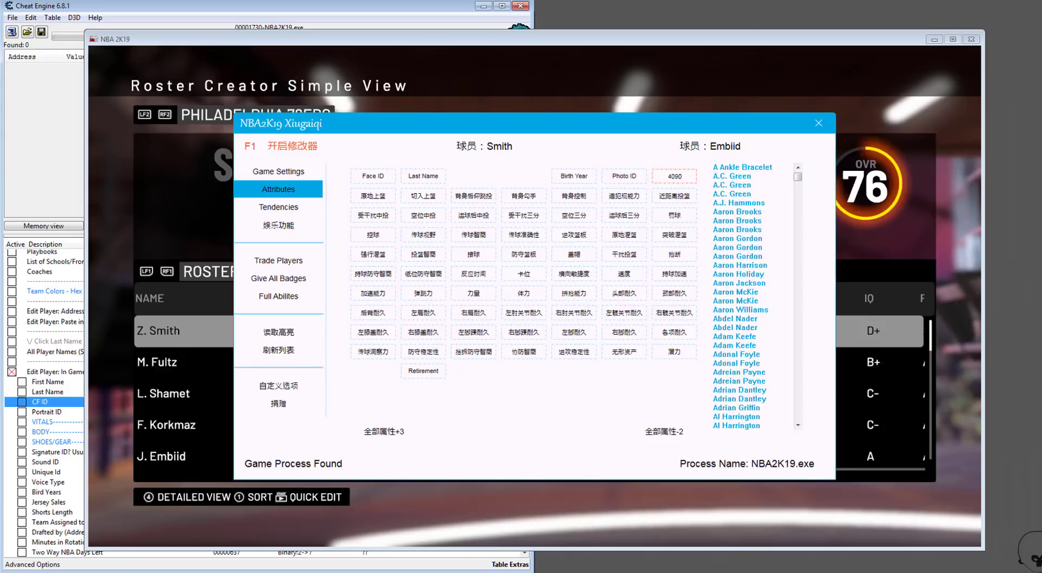
key("F1")
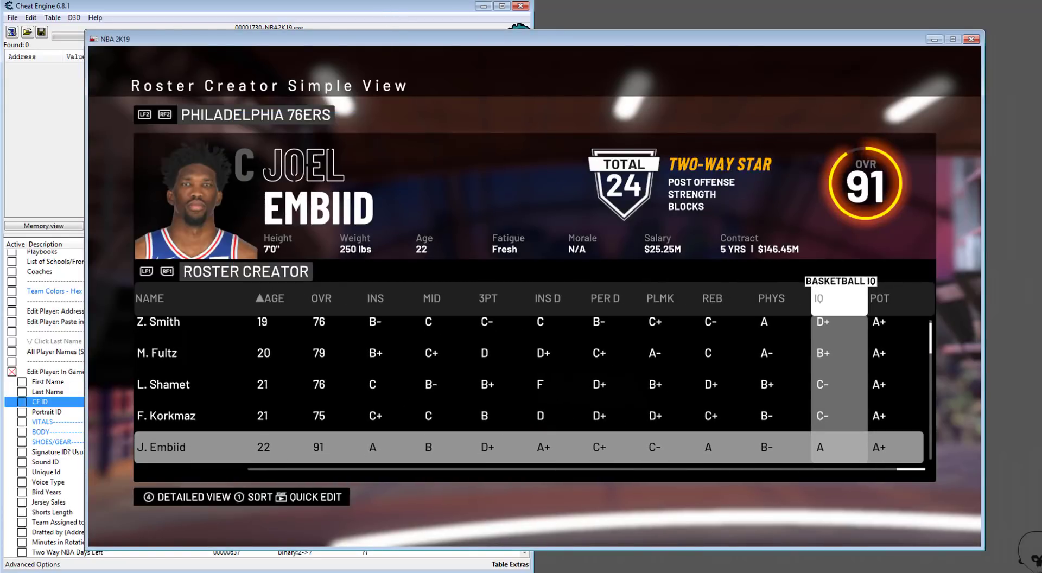
key("alt+Tab")
left_click(508, 292)
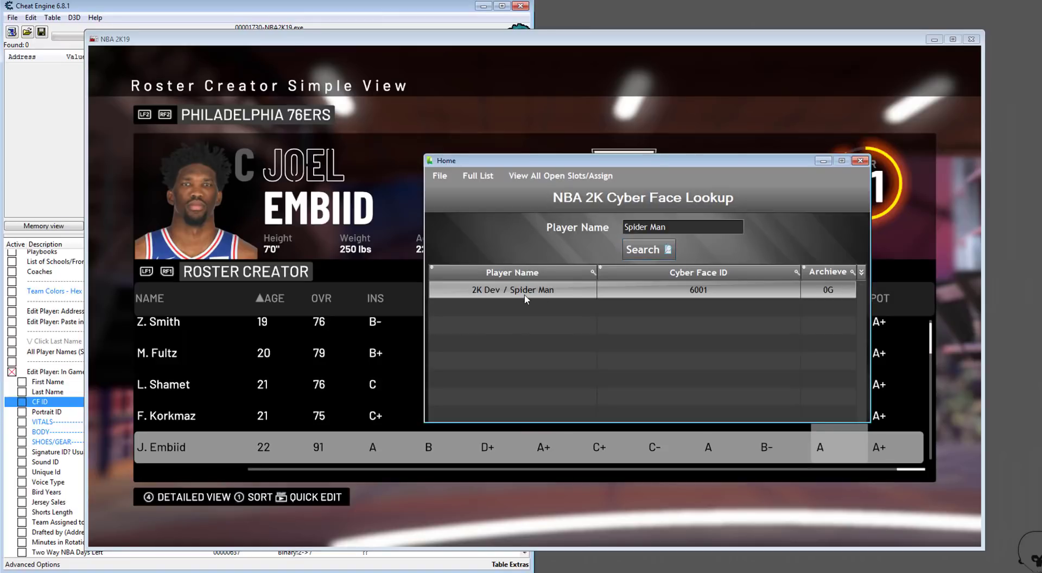
left_click(327, 200)
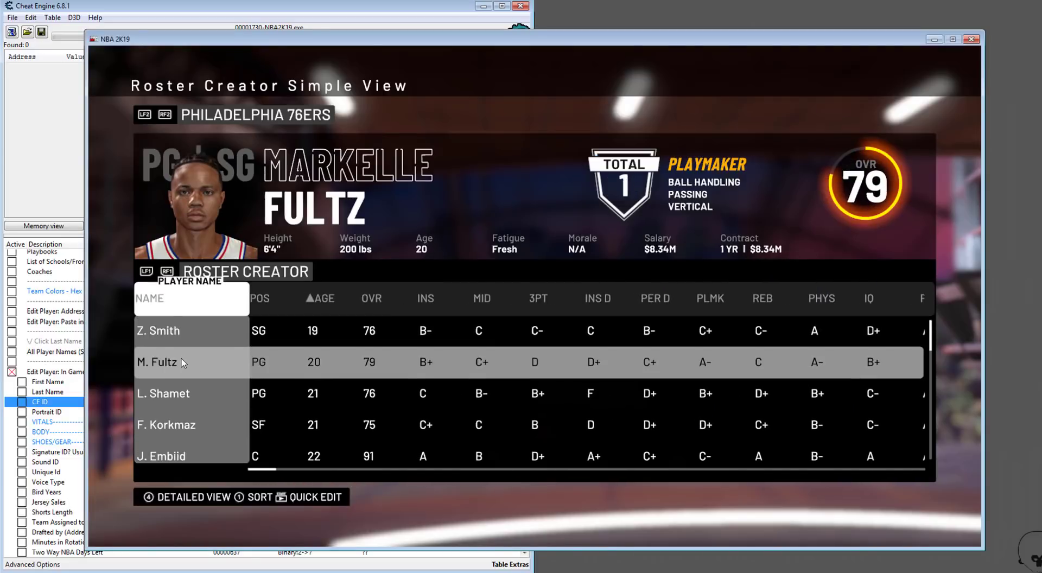